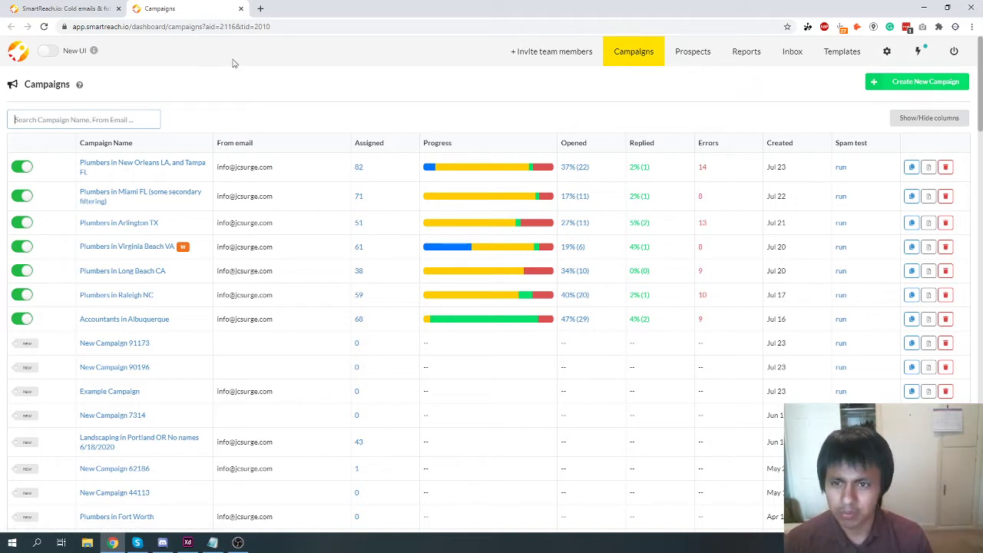
Scroll through the Campaigns list to review each campaign's progress, opens and replies.
{"action": "scroll", "coordinate": [186, 147], "scroll_direction": "down", "scroll_amount": 1}
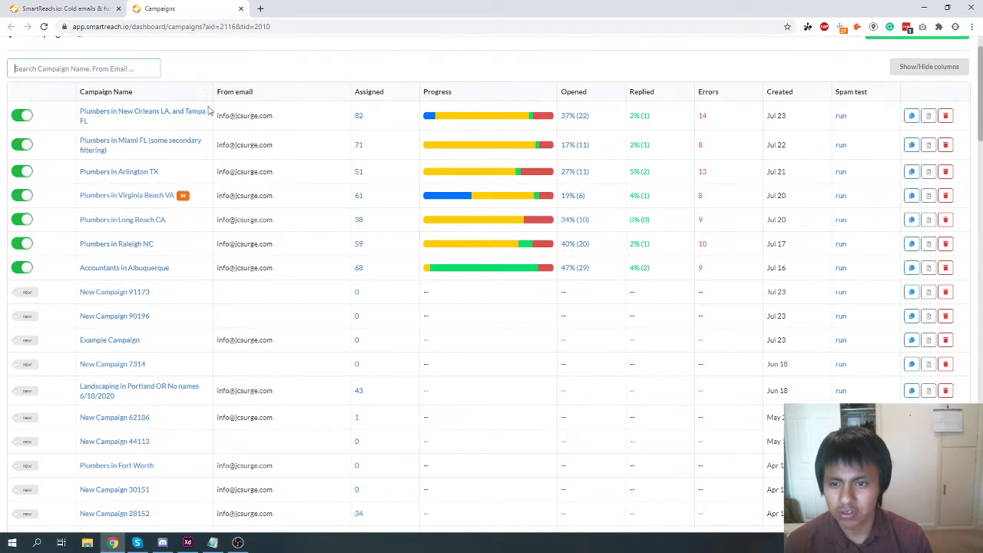
{"action": "scroll", "coordinate": [219, 146], "scroll_direction": "up", "scroll_amount": 1}
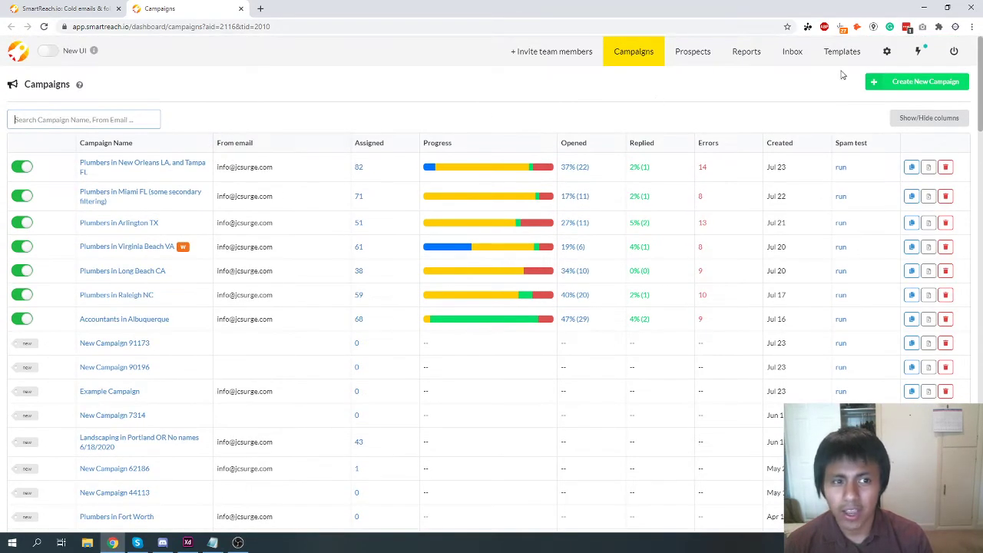
Review the plan limits and billing details, noting 434 of 1000 prospects contacted.
{"action": "left_click", "coordinate": [891, 52]}
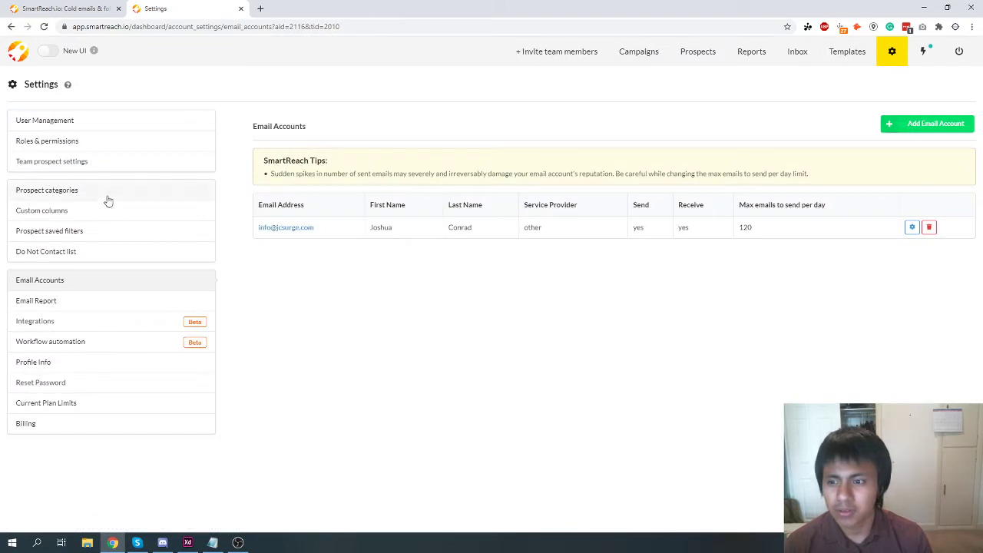
{"action": "left_click", "coordinate": [34, 409]}
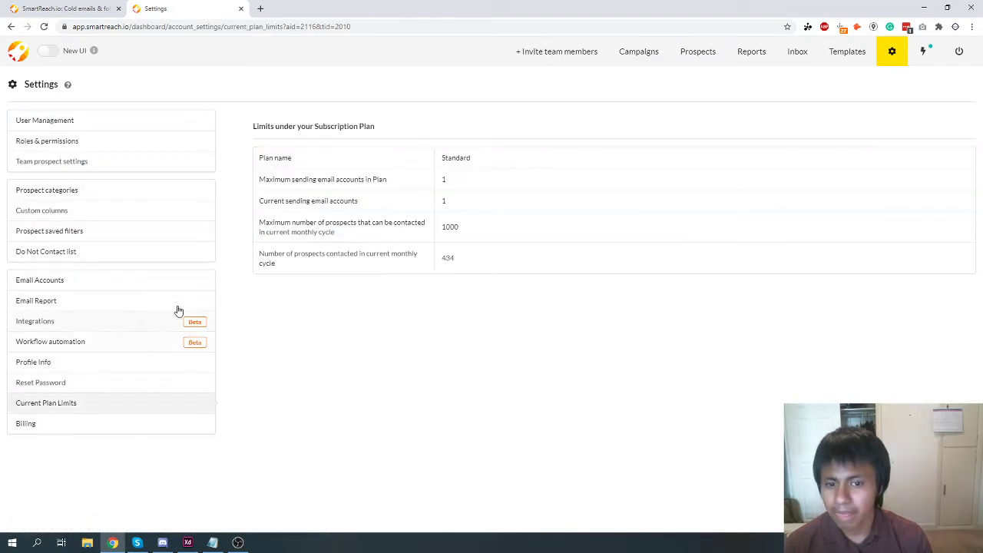
{"action": "left_click", "coordinate": [52, 425]}
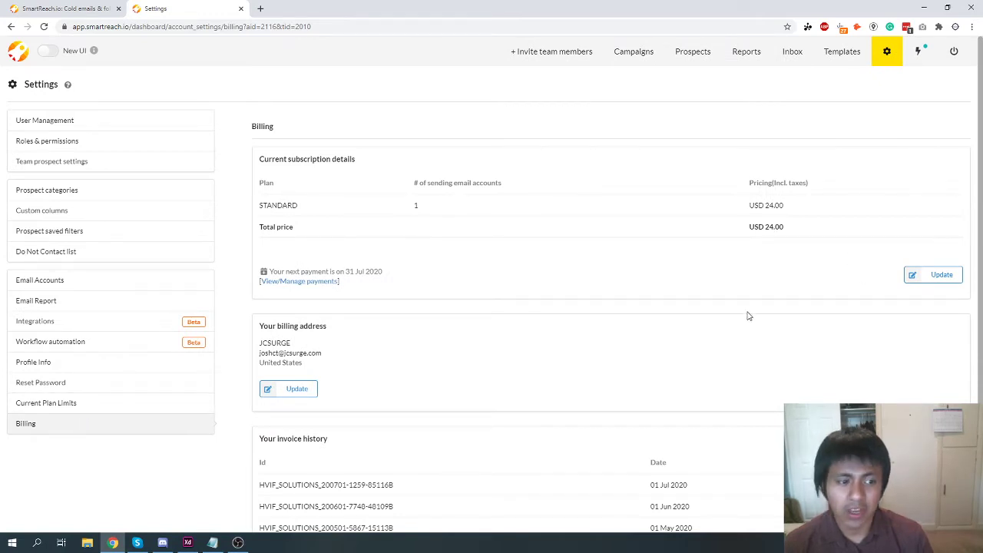
{"action": "scroll", "coordinate": [630, 385], "scroll_direction": "down", "scroll_amount": 1}
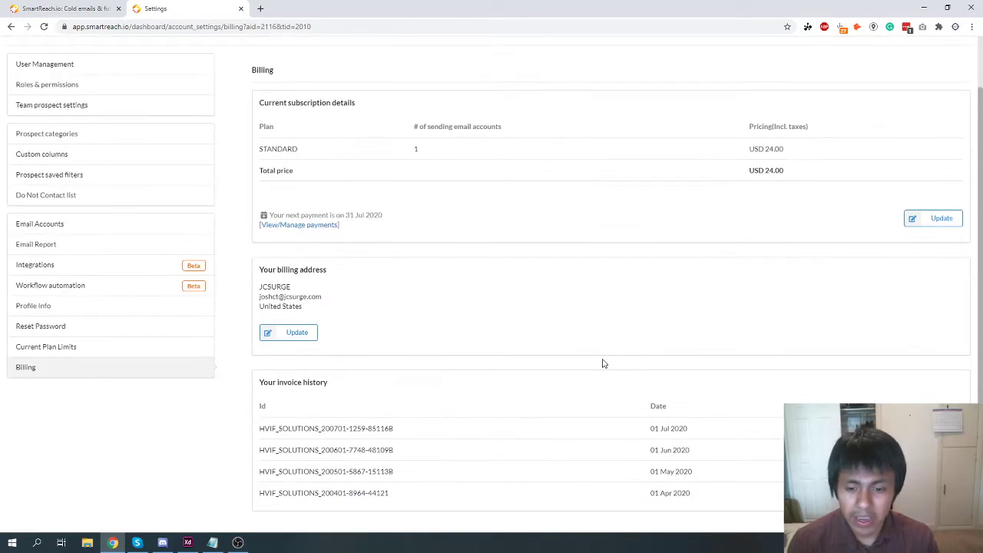
{"action": "left_click", "coordinate": [94, 356]}
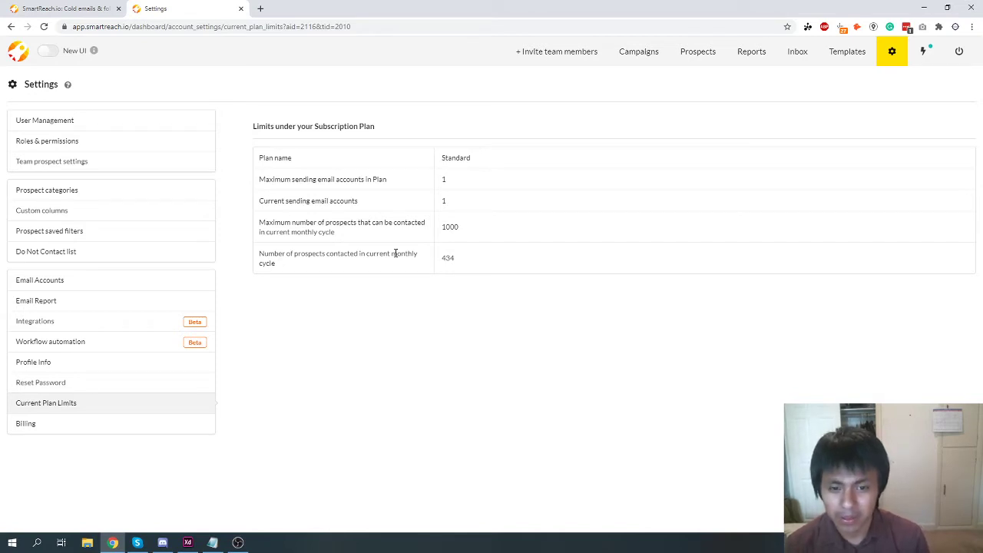
{"action": "double_click", "coordinate": [448, 257]}
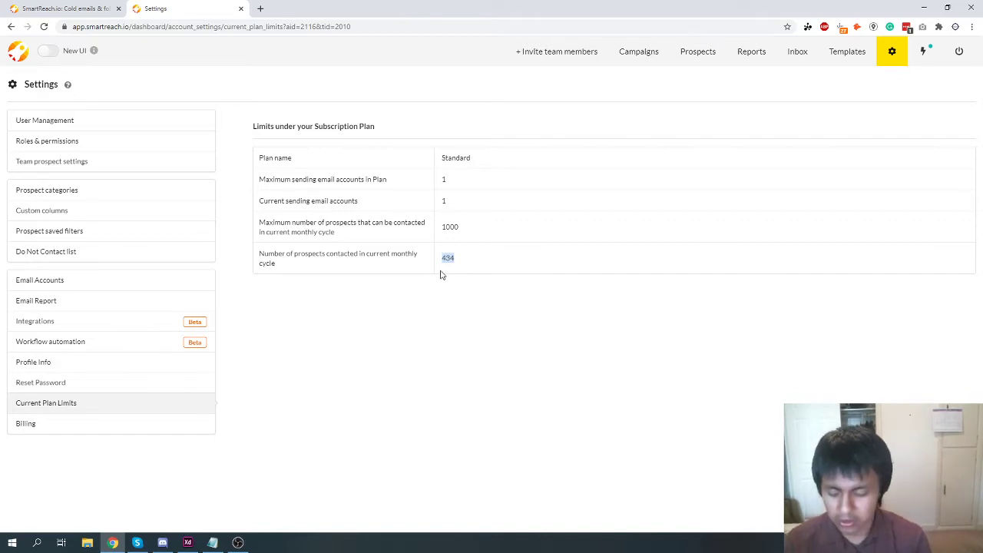
Open a new browser tab and start entering the Google Sheets address.
{"action": "key", "text": "ctrl+t"}
{"action": "type", "text": "docs."}
{"action": "key", "text": "BackSpace"}
{"action": "key", "text": "BackSpace"}
{"action": "key", "text": "BackSpace"}
{"action": "key", "text": "BackSpace"}
{"action": "key", "text": "BackSpace"}
{"action": "key", "text": "BackSpace"}
Go to sheets.google.com and create a new blank spreadsheet.
{"action": "type", "text": "sheets.google.com"}
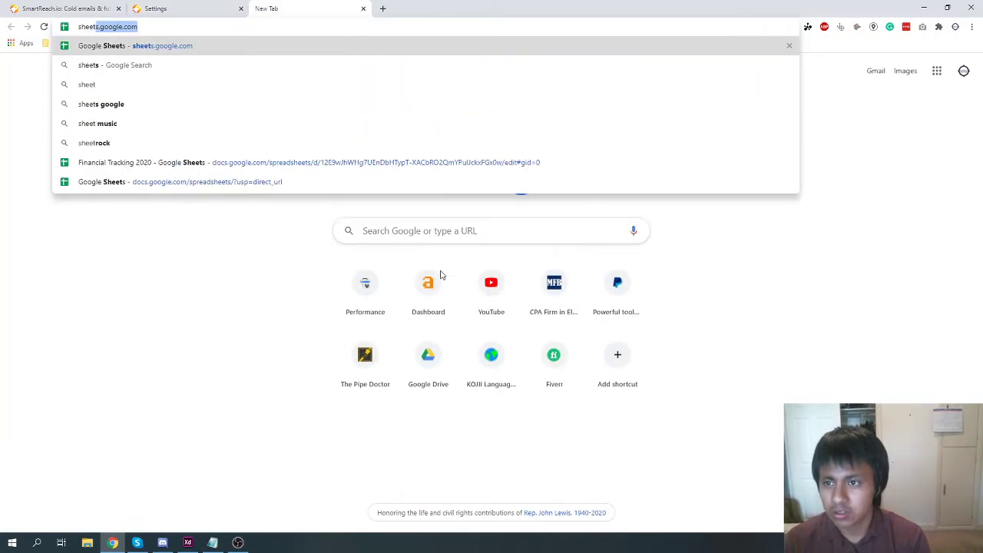
{"action": "key", "text": "Return"}
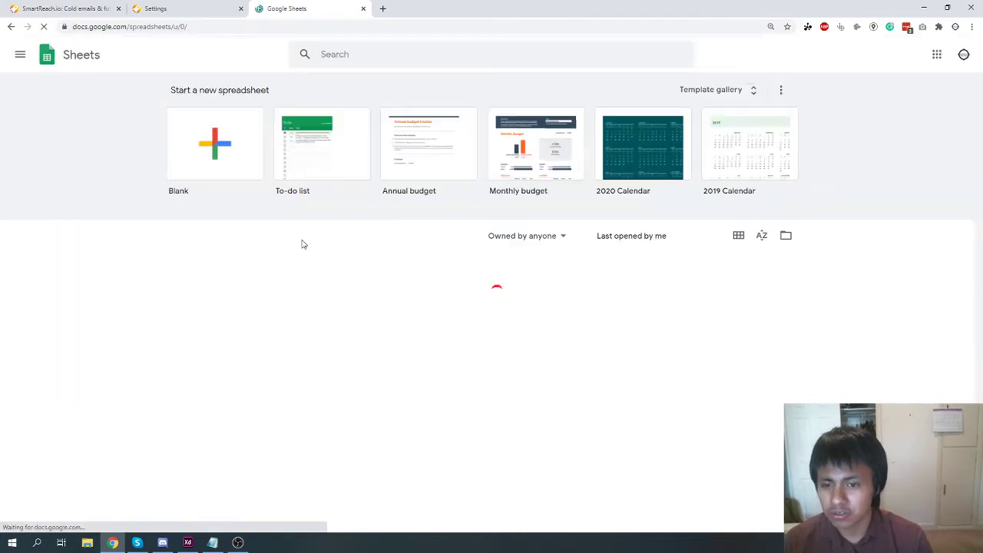
{"action": "left_click", "coordinate": [217, 148]}
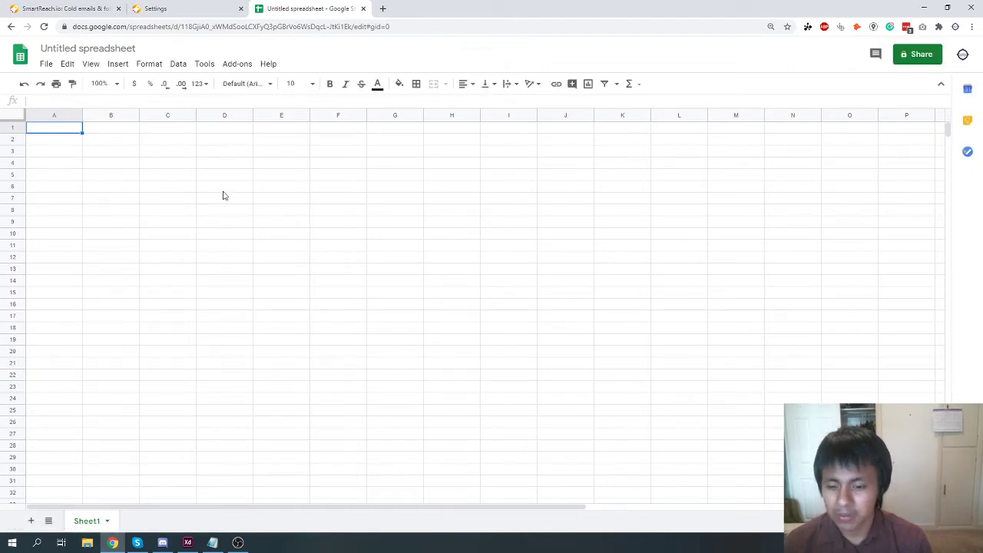
{"action": "left_click", "coordinate": [213, 543]}
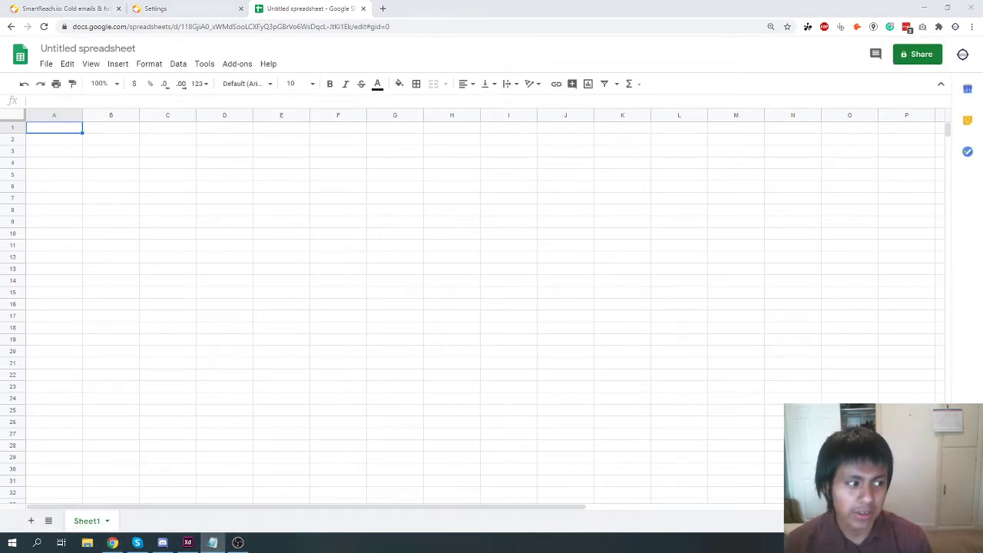
Add the line 'test, test1, test2,' in Notepad below the colour codes.
{"action": "left_click", "coordinate": [305, 327]}
{"action": "key", "text": "Return"}
{"action": "key", "text": "Return"}
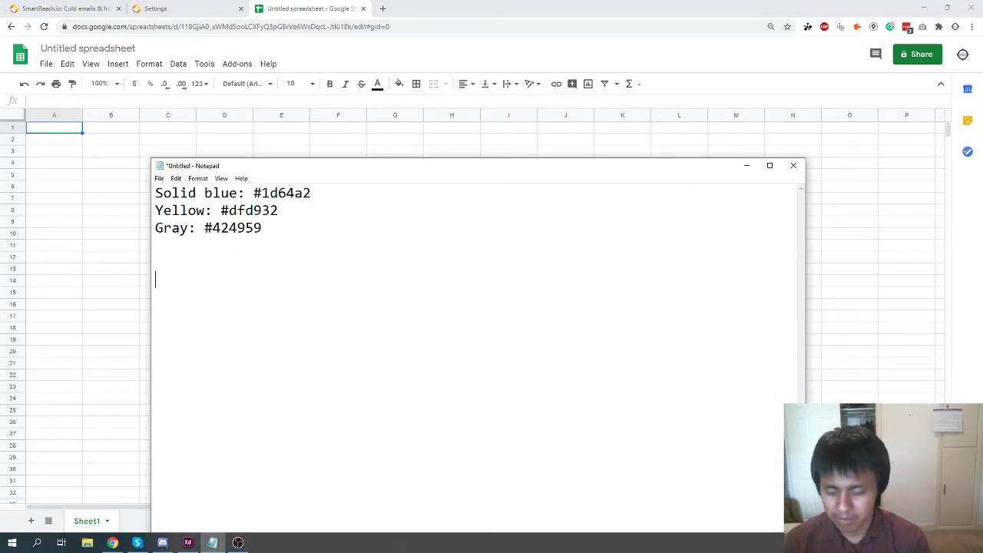
{"action": "type", "text": "test, test 1"}
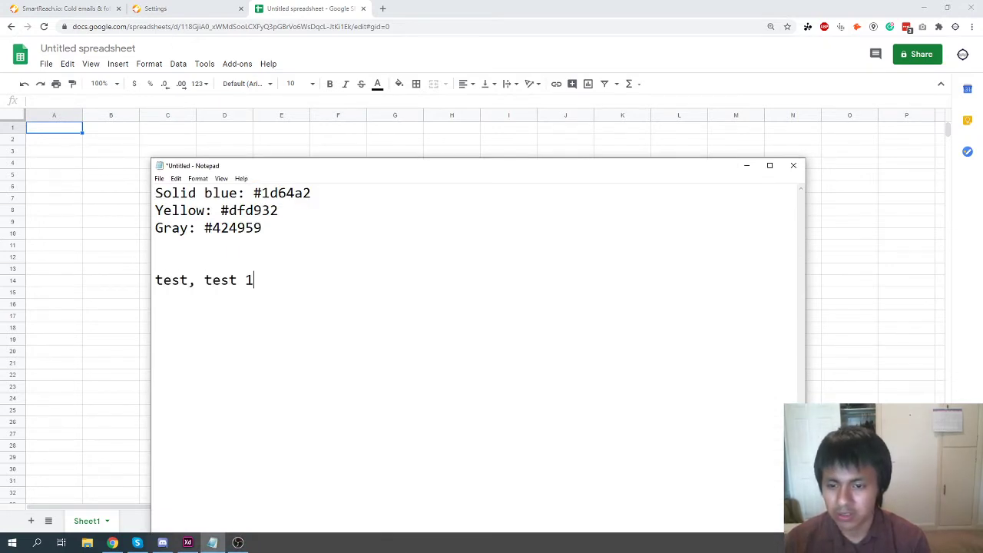
{"action": "key", "text": "BackSpace"}
{"action": "key", "text": "BackSpace"}
{"action": "type", "text": "1, test2,"}
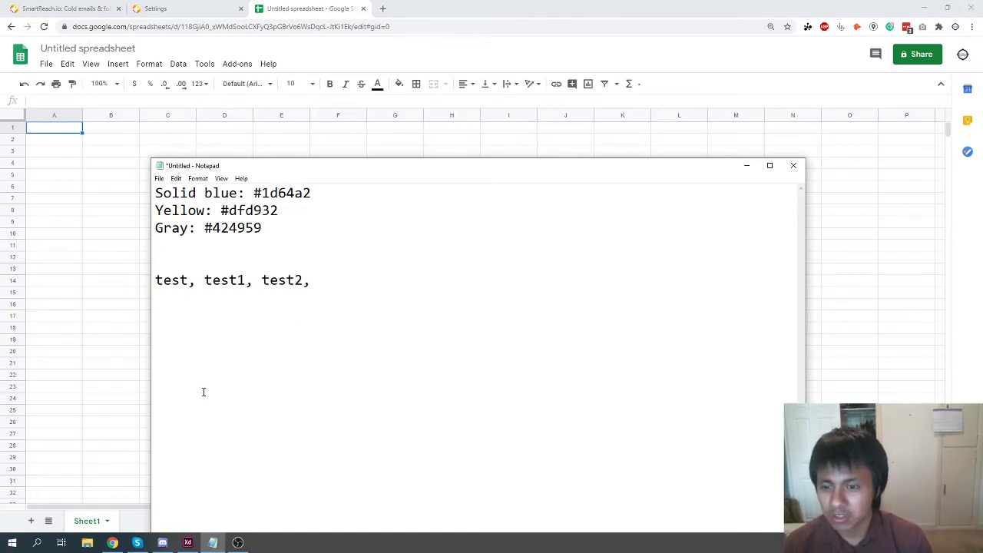
{"action": "key", "text": "Return"}
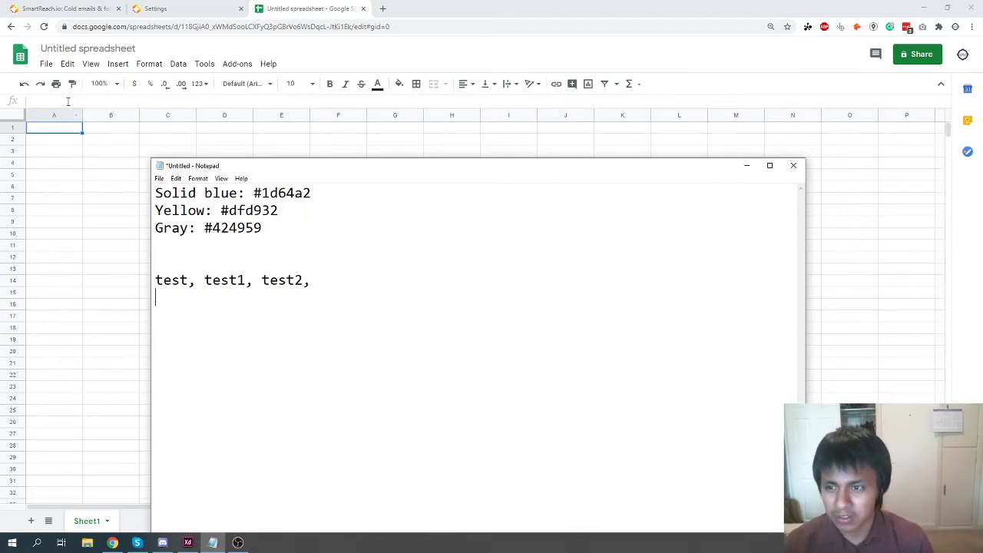
{"action": "double_click", "coordinate": [58, 128]}
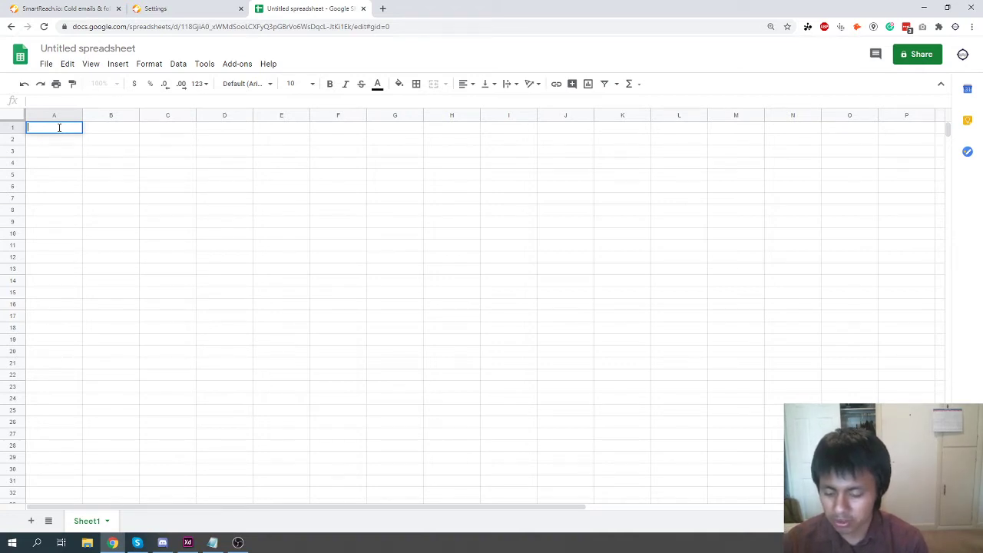
Enter headings Company, Name, Email, Website, Target KW and Rank in cells A1 to F1.
{"action": "type", "text": "Company"}
{"action": "key", "text": "Tab"}
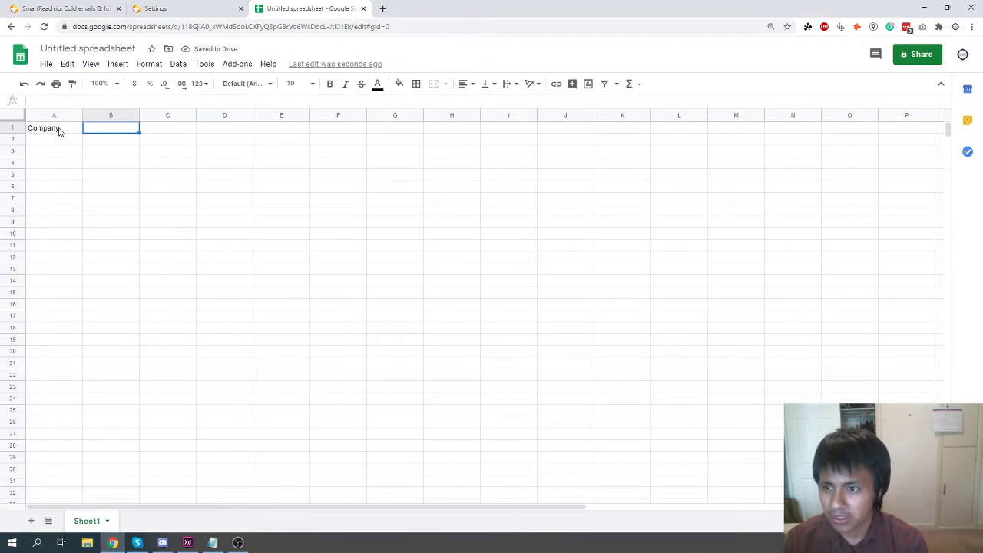
{"action": "type", "text": "Name"}
{"action": "key", "text": "Tab"}
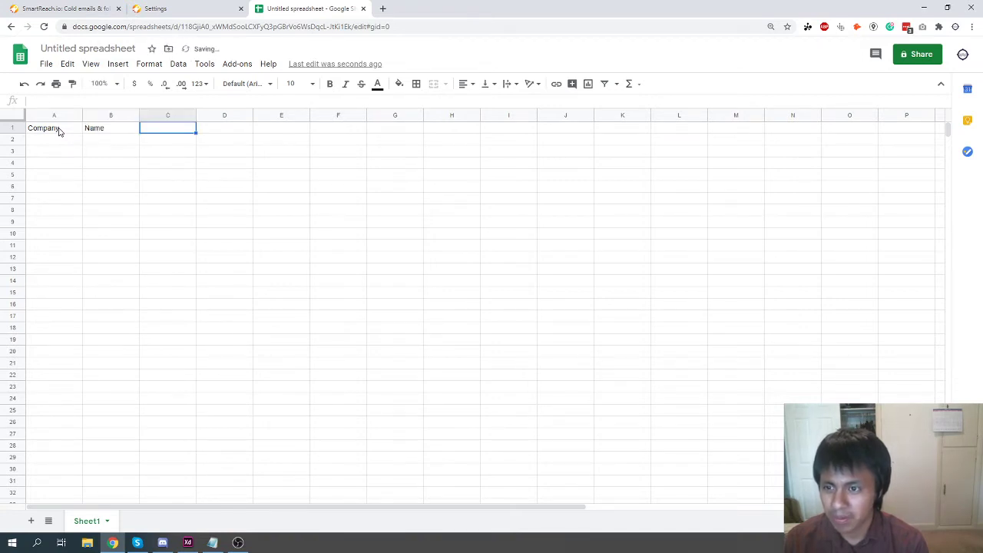
{"action": "type", "text": "Email"}
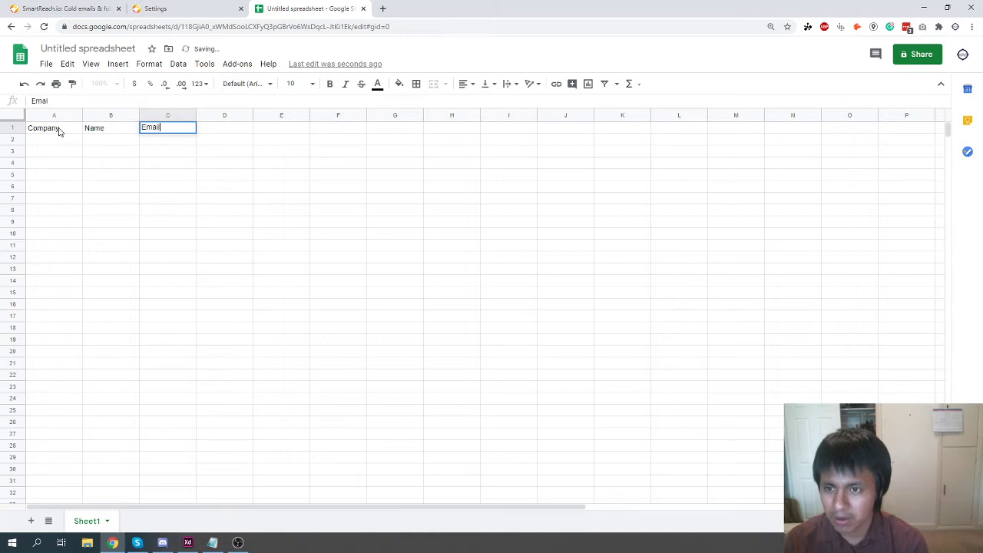
{"action": "key", "text": "Tab"}
{"action": "type", "text": "Website"}
{"action": "key", "text": "Tab"}
{"action": "type", "text": "Target KW"}
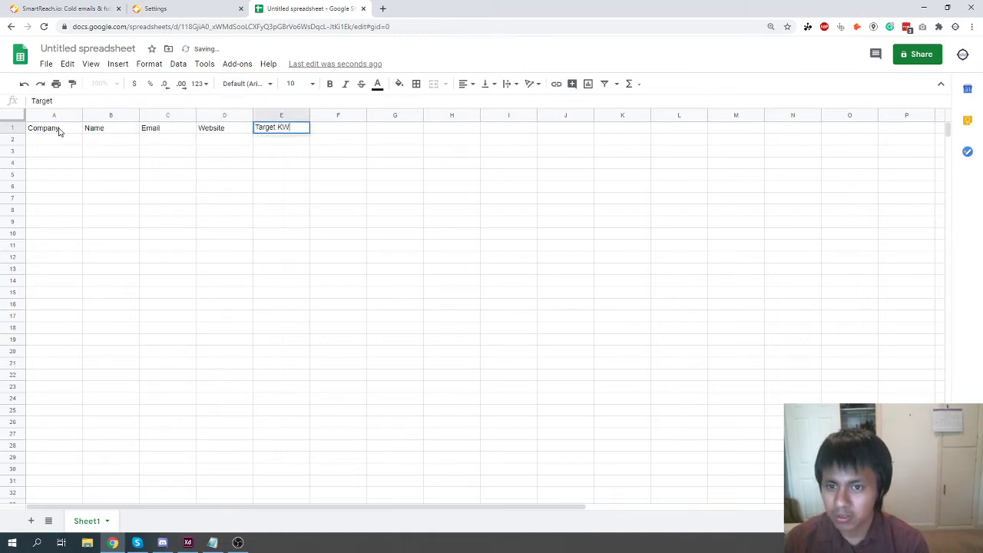
{"action": "key", "text": "Tab"}
{"action": "type", "text": "Rank"}
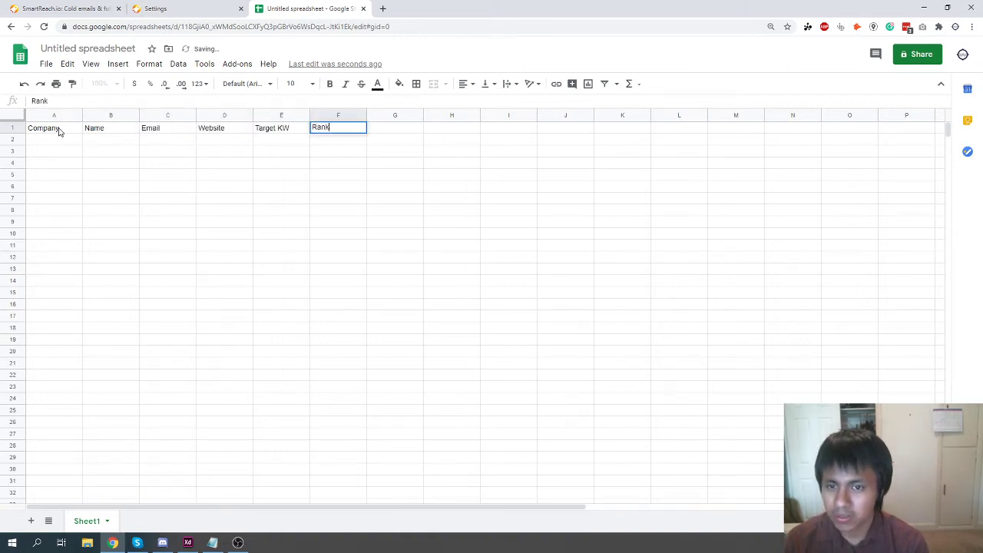
{"action": "key", "text": "Tab"}
Add headings C1, C2 and C3 in G1 to I1, correcting C4 to C3, and select row 1.
{"action": "type", "text": "C1"}
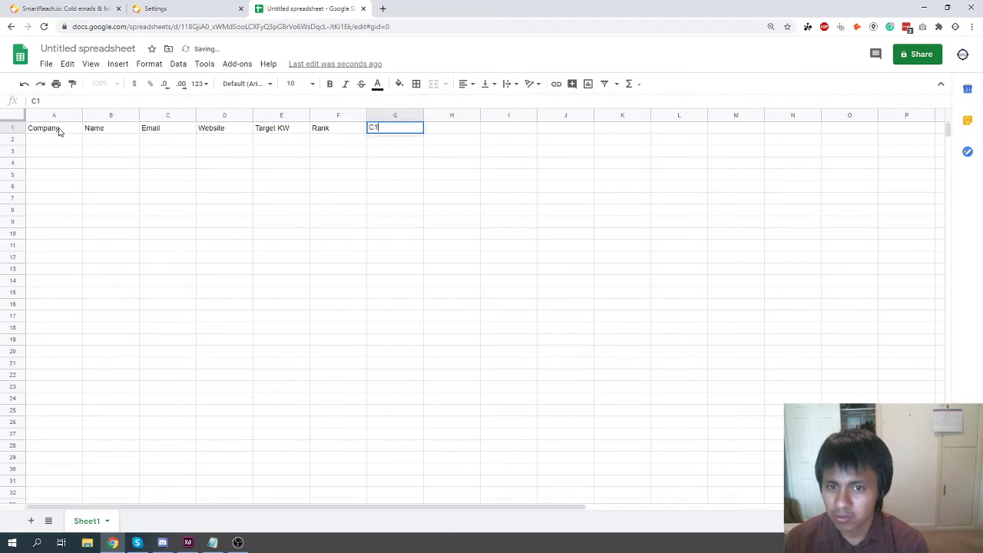
{"action": "key", "text": "Tab"}
{"action": "type", "text": "C2"}
{"action": "key", "text": "Tab"}
{"action": "type", "text": "C4"}
{"action": "key", "text": "Tab"}
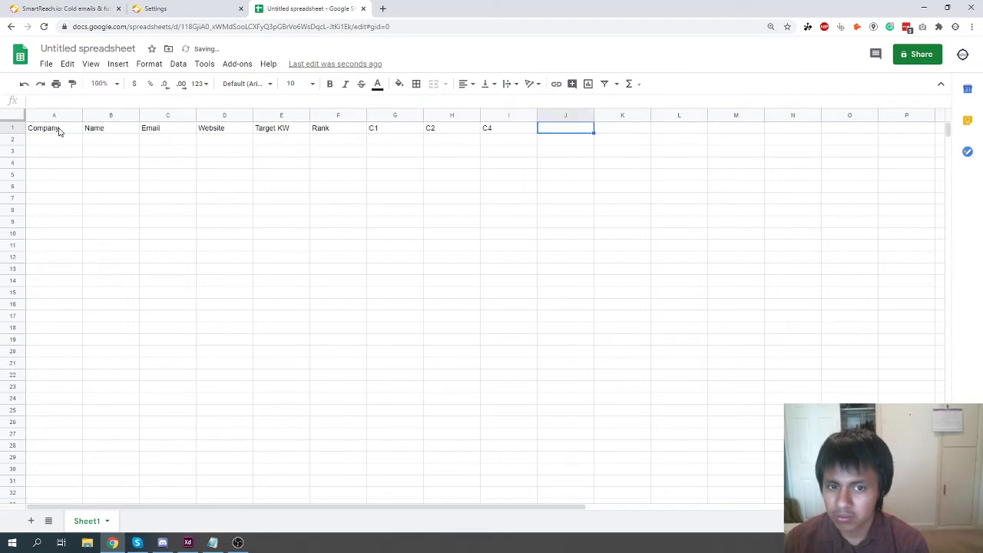
{"action": "type", "text": "C"}
{"action": "key", "text": "shift+Tab"}
{"action": "key", "text": "shift+Tab"}
{"action": "key", "text": "Tab"}
{"action": "type", "text": "C3"}
{"action": "key", "text": "Tab"}
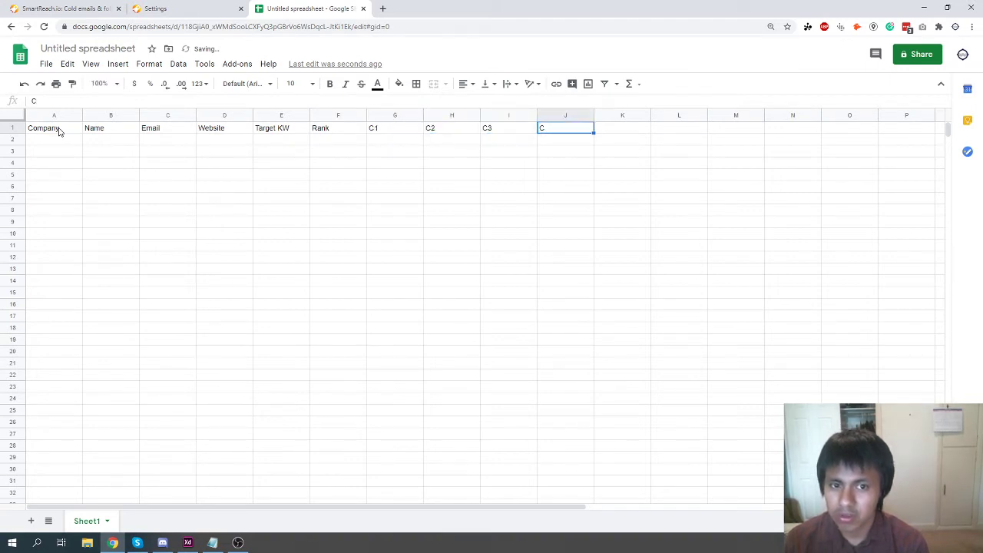
{"action": "key", "text": "Delete"}
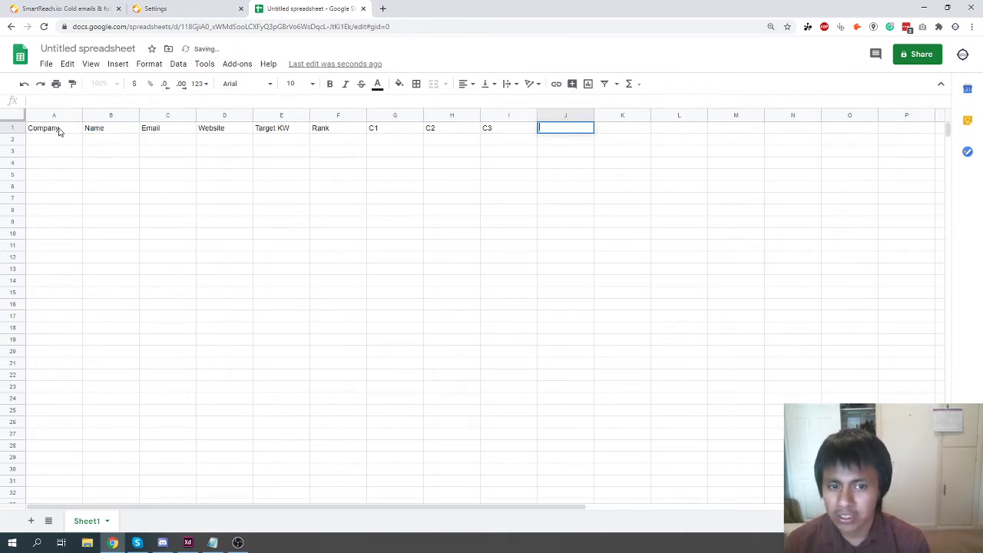
{"action": "left_click", "coordinate": [43, 129]}
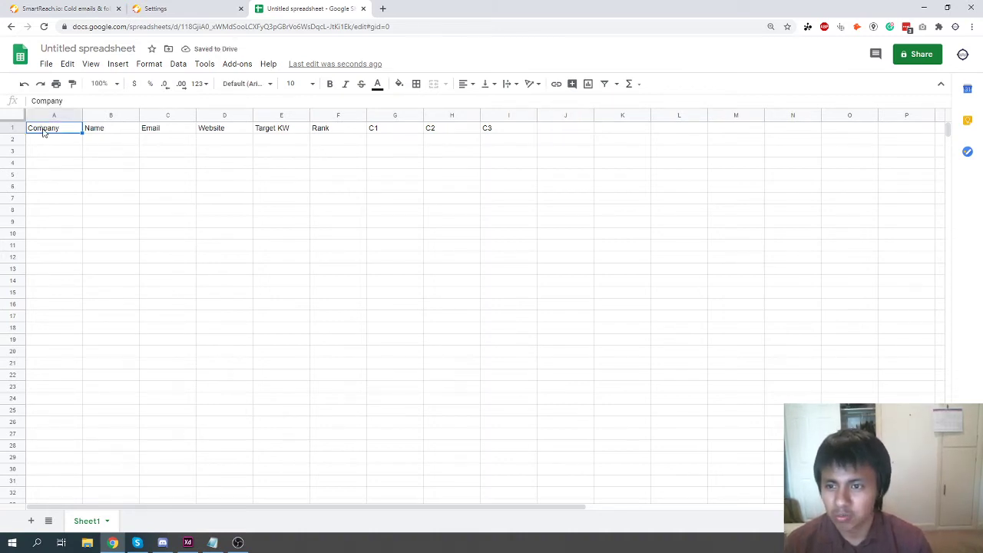
{"action": "left_click", "coordinate": [12, 128]}
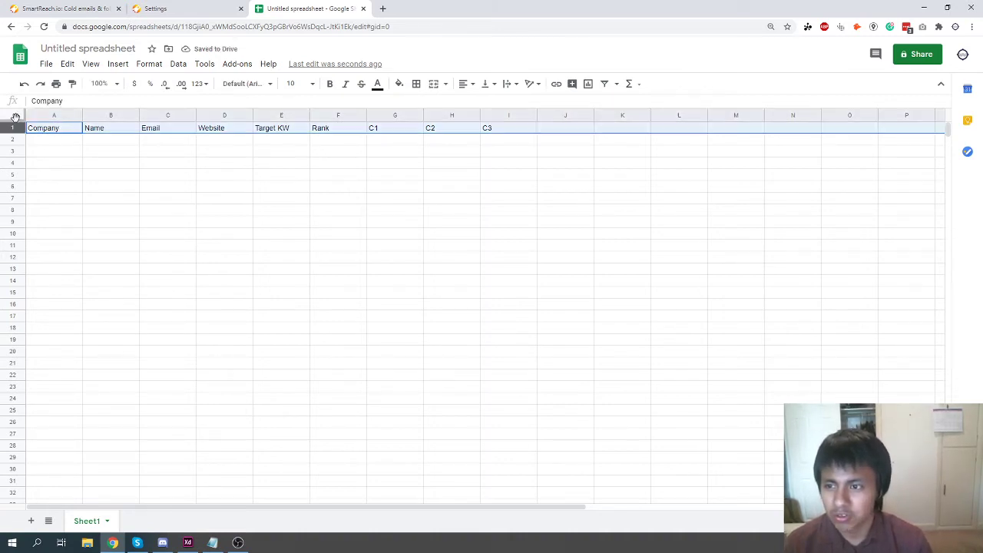
Enter the lead's company JCSURGE LLC, contact name, e-mail, website jcsurge.com and keyword Manhattan SEO in row 2.
{"action": "left_click", "coordinate": [58, 141]}
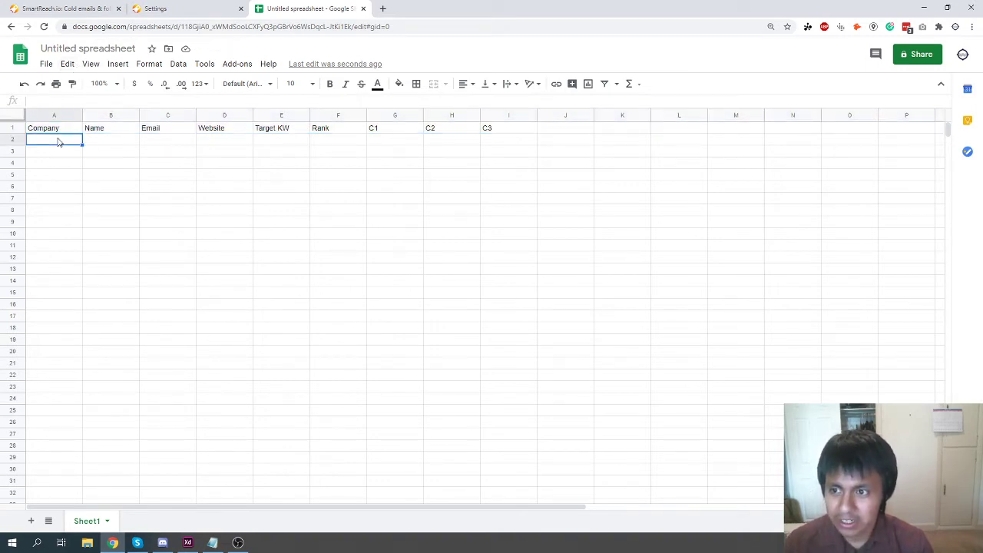
{"action": "type", "text": "JCSU"}
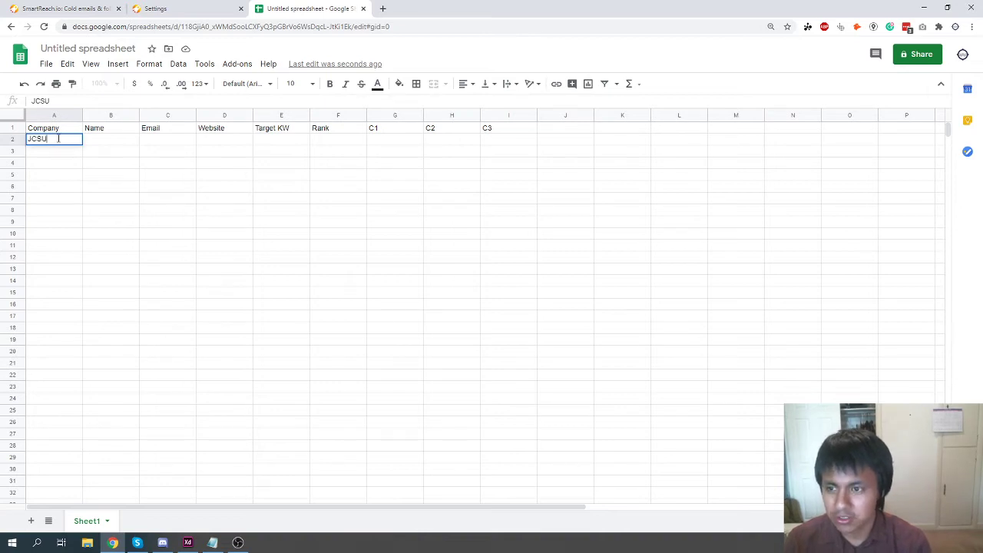
{"action": "type", "text": "RGE LLC"}
{"action": "key", "text": "Tab"}
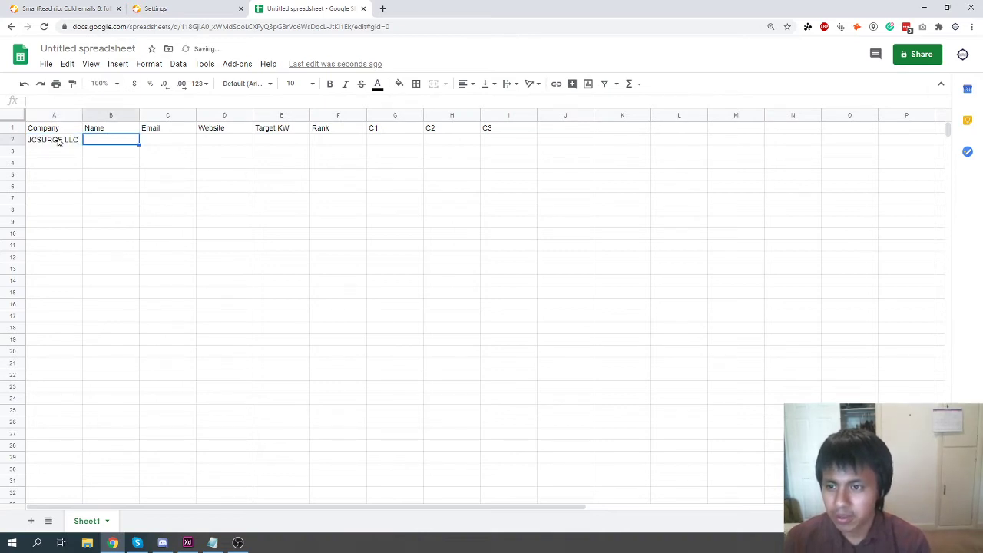
{"action": "type", "text": "Josh"}
{"action": "key", "text": "Tab"}
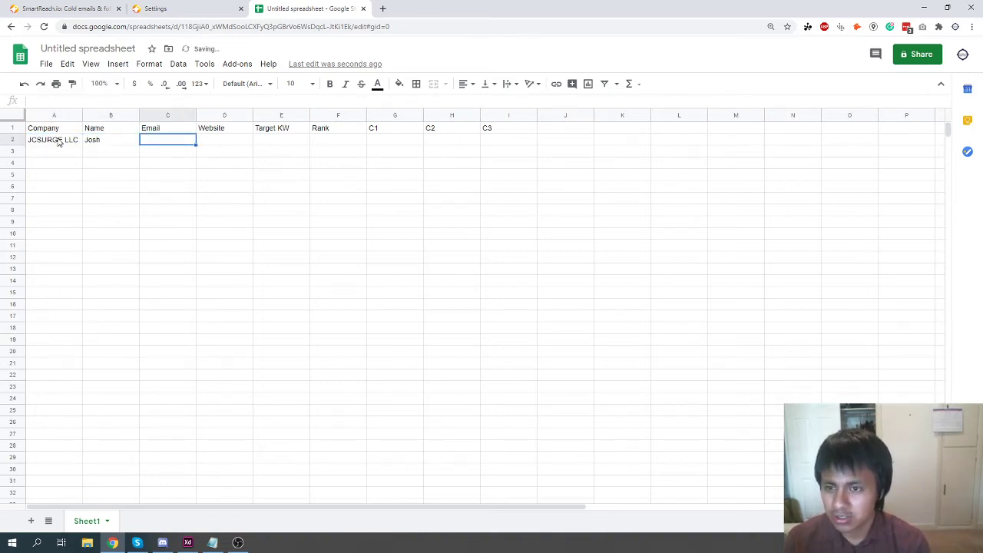
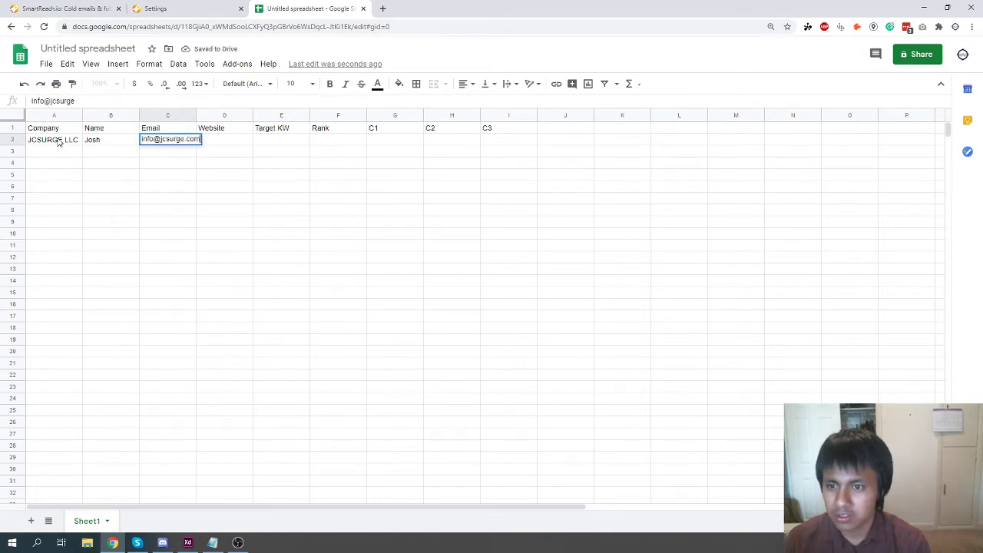
{"action": "key", "text": "Tab"}
{"action": "type", "text": "jcsurge.com"}
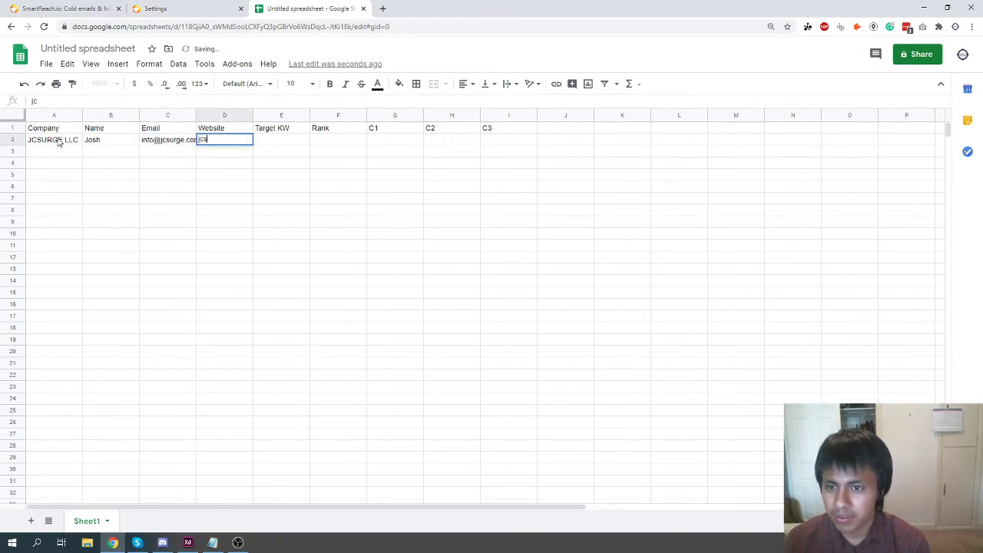
{"action": "key", "text": "Tab"}
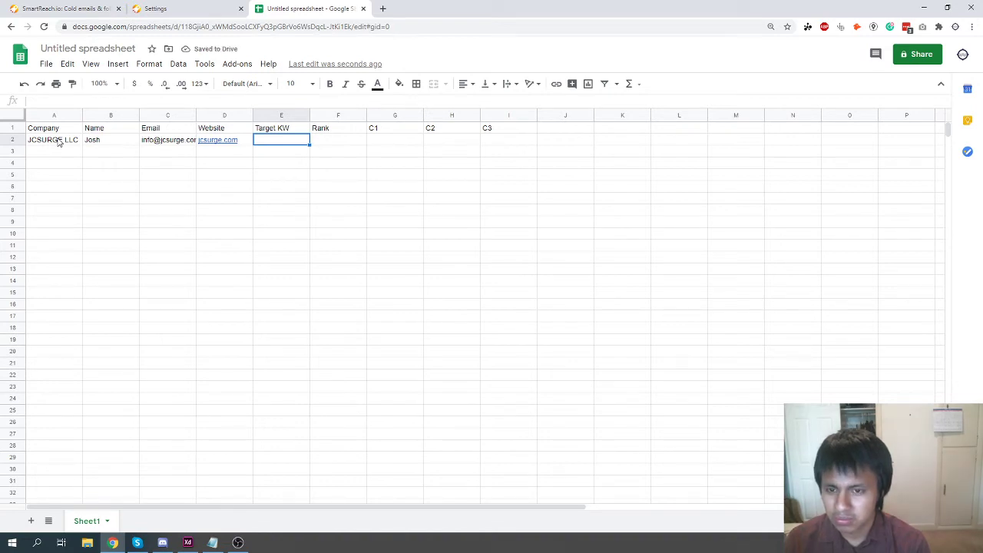
{"action": "type", "text": "Manh"}
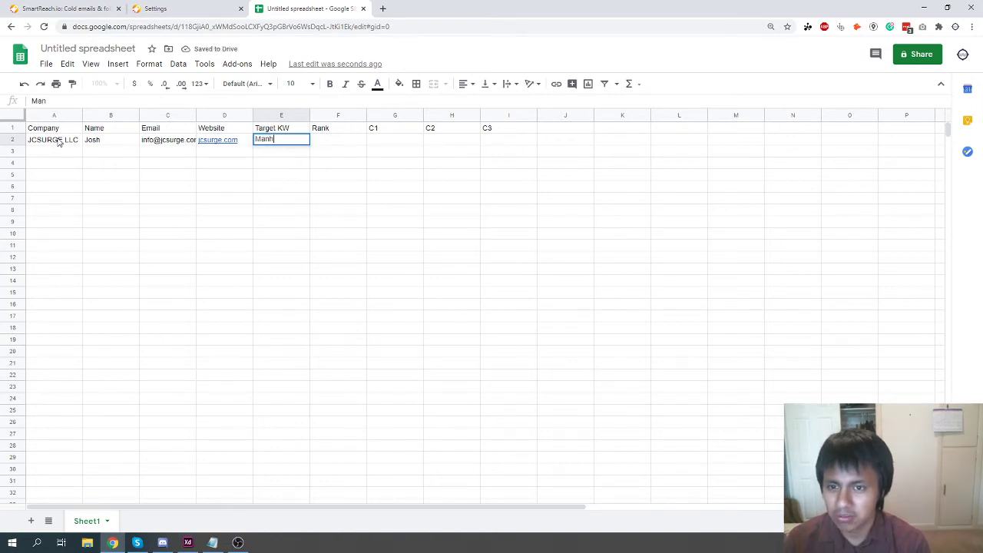
{"action": "type", "text": "attan SEO"}
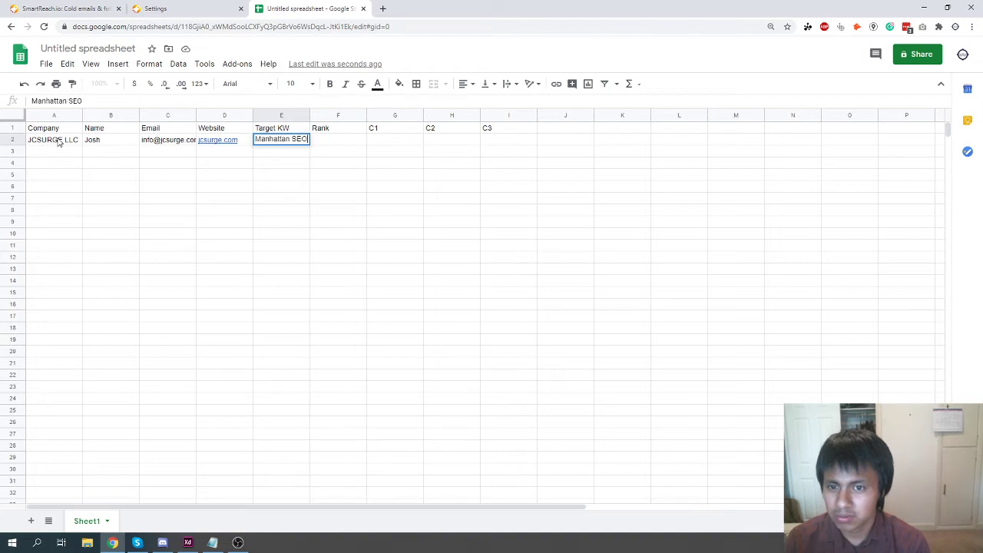
{"action": "key", "text": "Tab"}
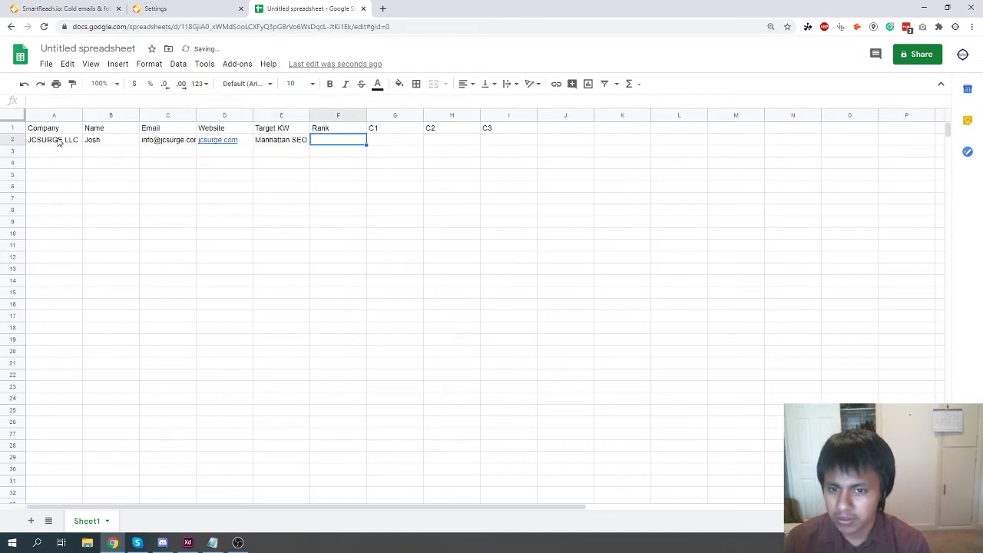
Complete row 2 with rank 5 and competitors c1.com, c2.com and c3.com.
{"action": "type", "text": "5"}
{"action": "key", "text": "Tab"}
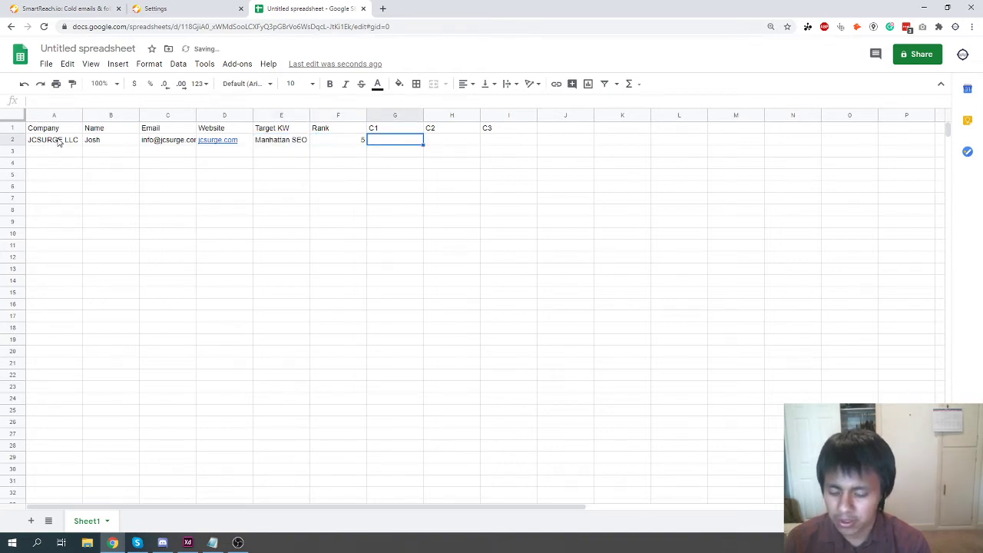
{"action": "type", "text": "c1.com"}
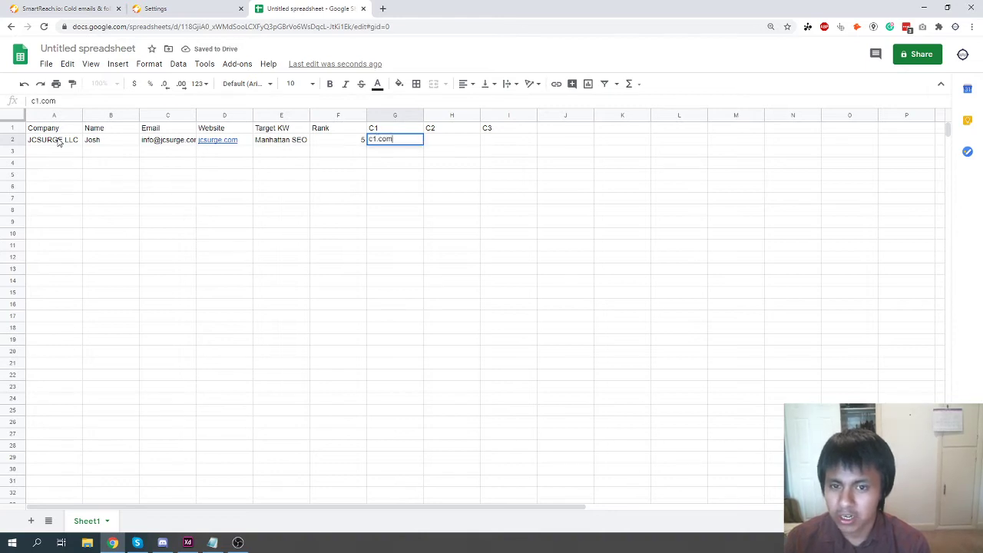
{"action": "key", "text": "Tab"}
{"action": "type", "text": "c2.com"}
{"action": "key", "text": "Tab"}
{"action": "type", "text": "c3"}
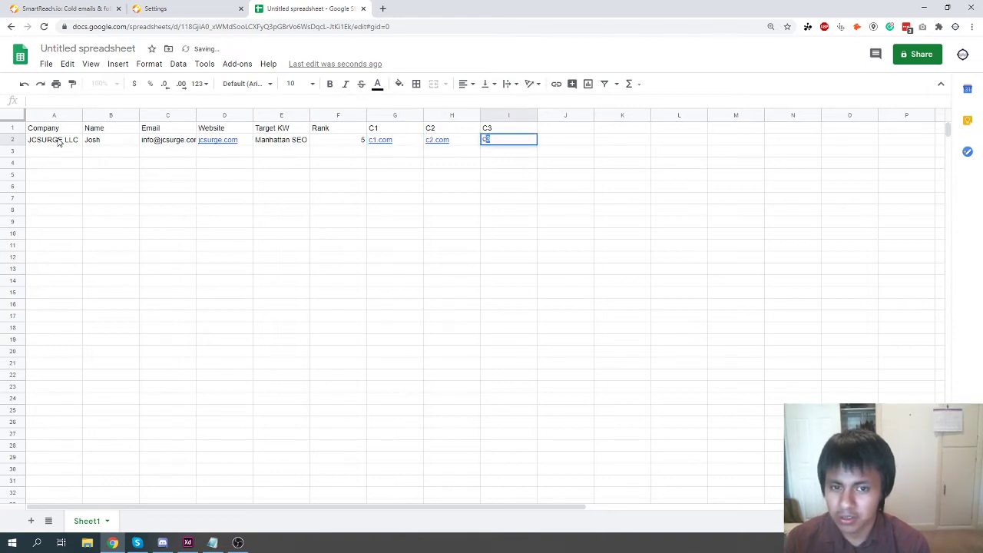
{"action": "type", "text": ".com"}
{"action": "key", "text": "Return"}
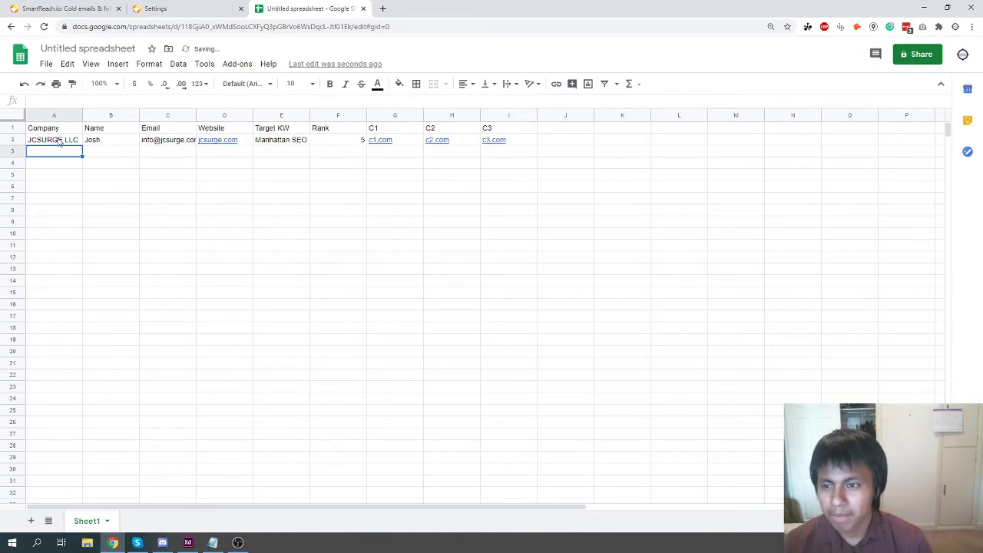
Select the whole lead row from the company cell to the last competitor.
{"action": "left_click", "coordinate": [55, 141]}
{"action": "left_click", "coordinate": [276, 189]}
{"action": "left_click", "coordinate": [46, 64]}
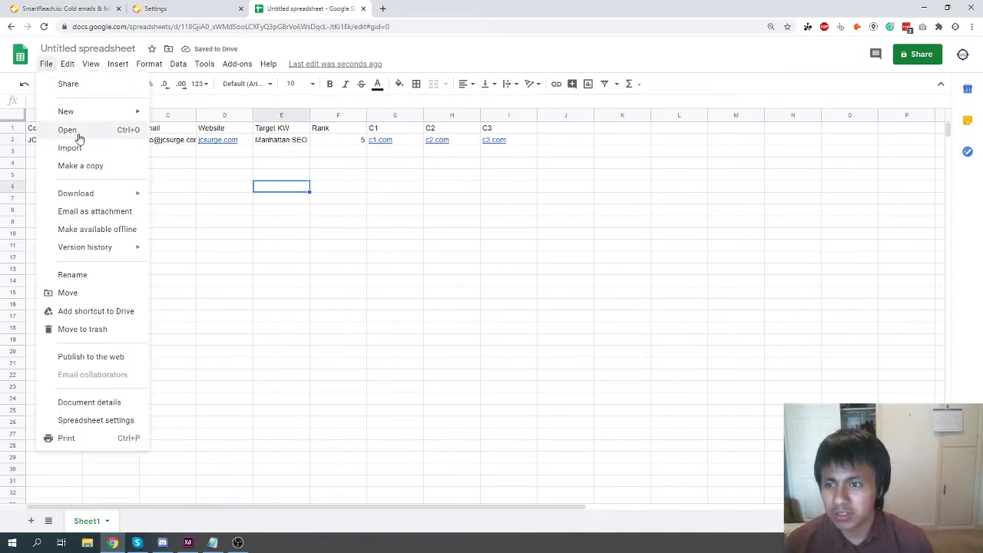
{"action": "mouse_move", "coordinate": [96, 192]}
{"action": "left_click", "coordinate": [436, 260]}
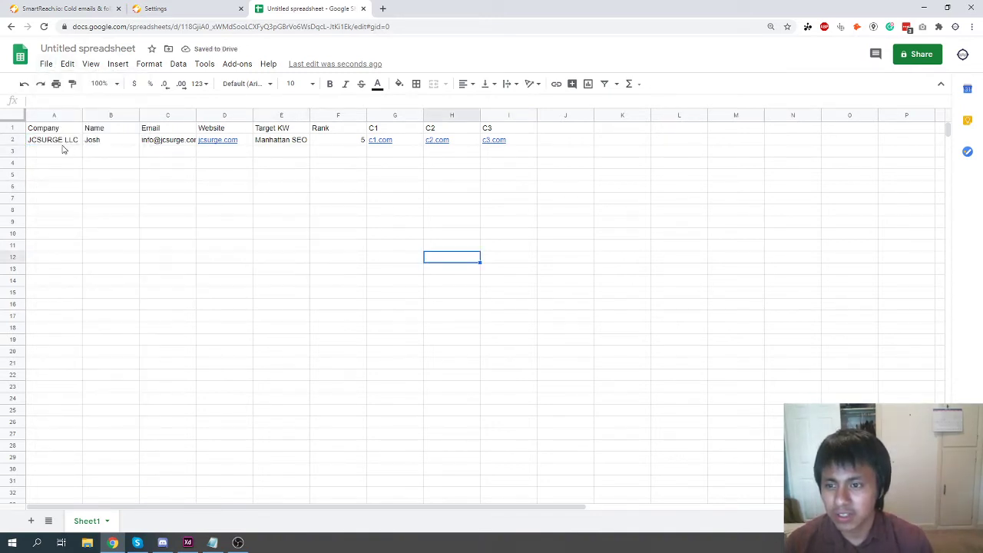
{"action": "left_click", "coordinate": [66, 142]}
{"action": "left_click", "coordinate": [496, 140], "text": "shift"}
{"action": "key", "text": "ctrl+c"}
{"action": "left_click_drag", "start_coordinate": [54, 151], "coordinate": [512, 468]}
{"action": "key", "text": "ctrl+v"}
{"action": "left_click", "coordinate": [376, 320]}
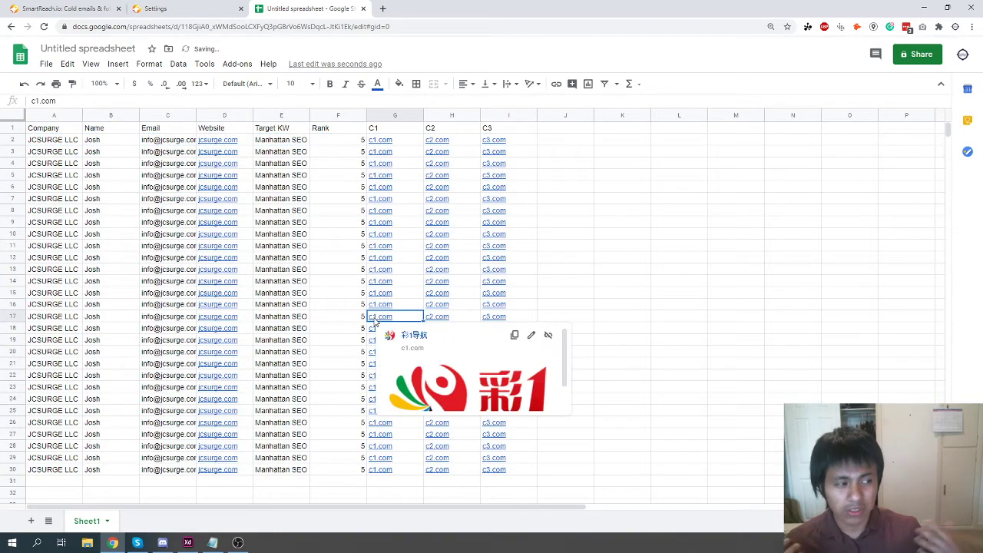
{"action": "left_click", "coordinate": [430, 320]}
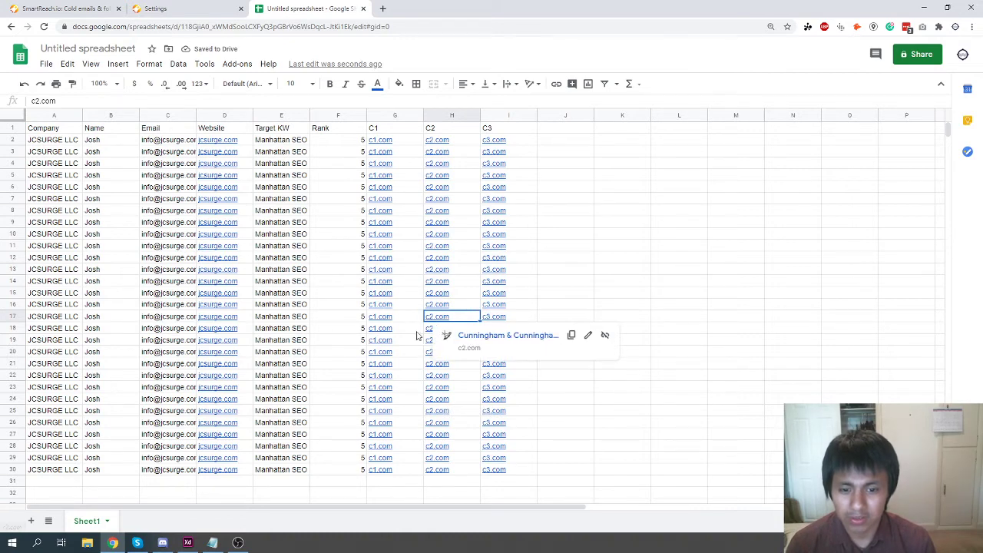
{"action": "key", "text": "Left"}
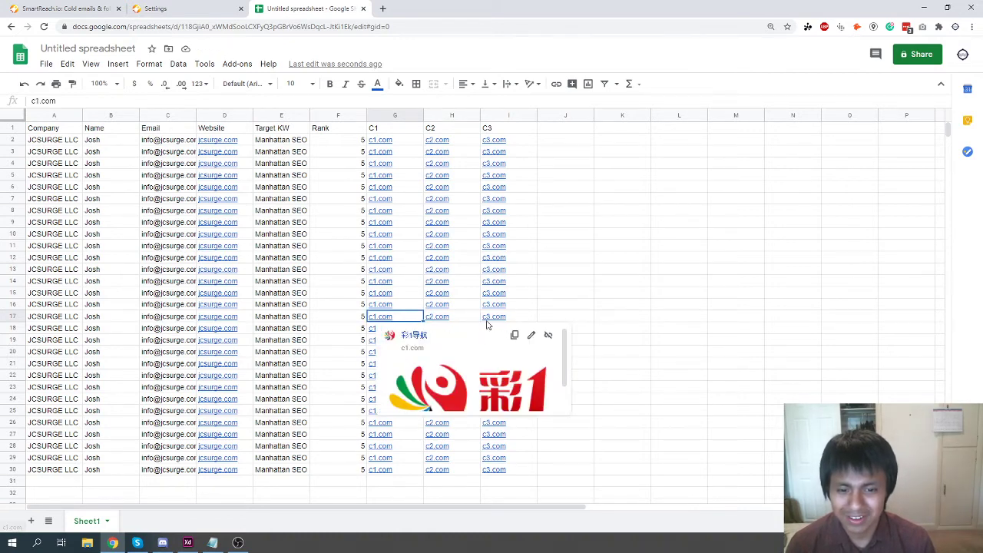
{"action": "left_click", "coordinate": [487, 321]}
{"action": "left_click", "coordinate": [390, 321]}
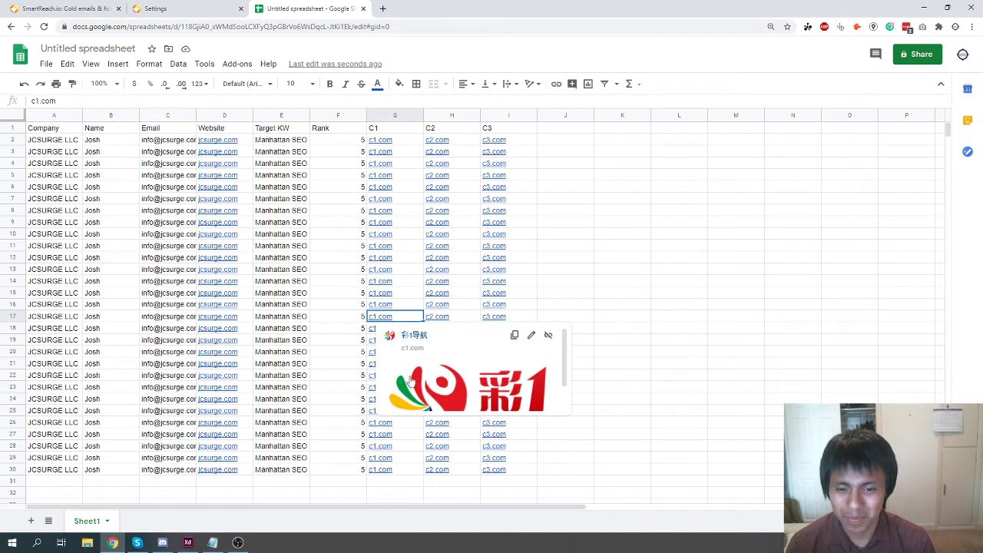
{"action": "scroll", "coordinate": [415, 378], "scroll_direction": "down", "scroll_amount": 1}
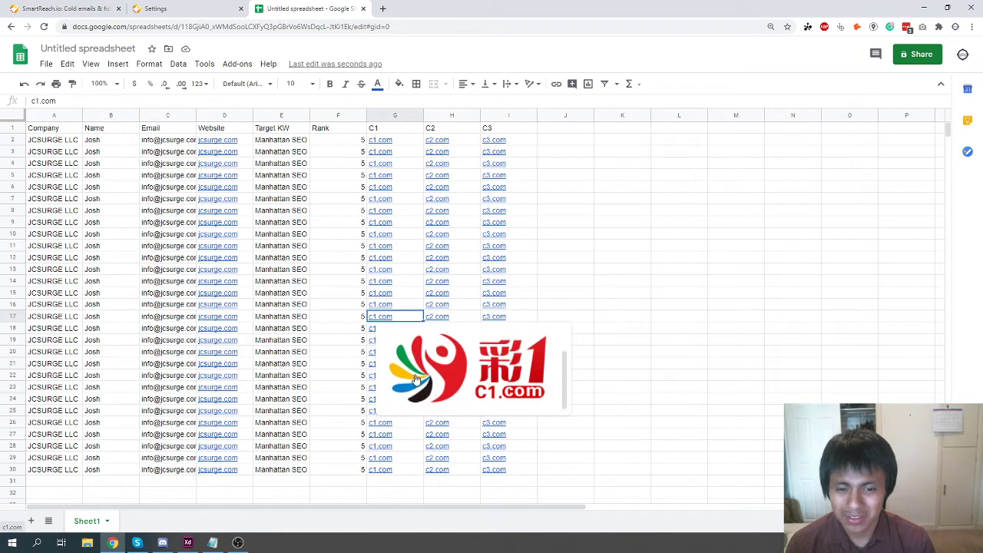
{"action": "left_click", "coordinate": [505, 307]}
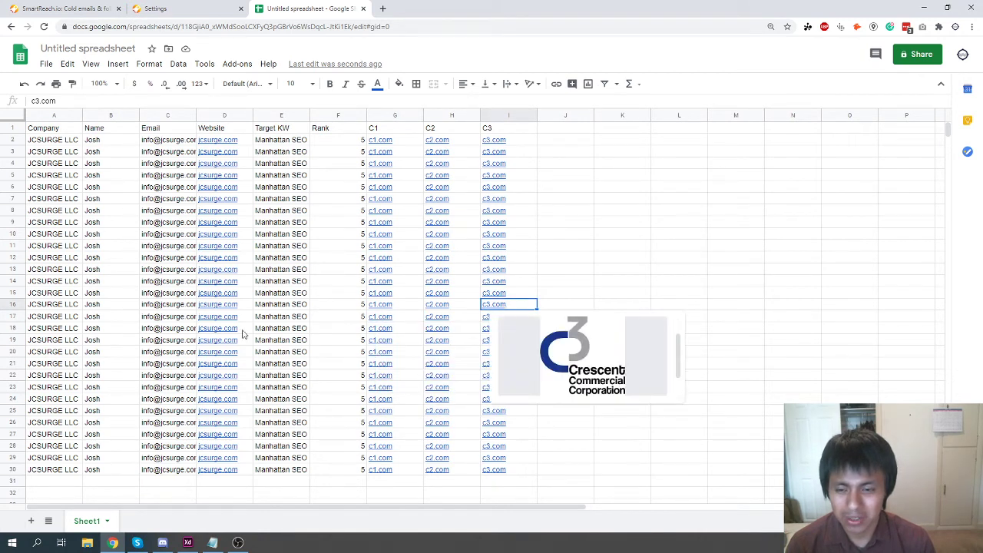
{"action": "left_click_drag", "start_coordinate": [43, 295], "coordinate": [485, 474]}
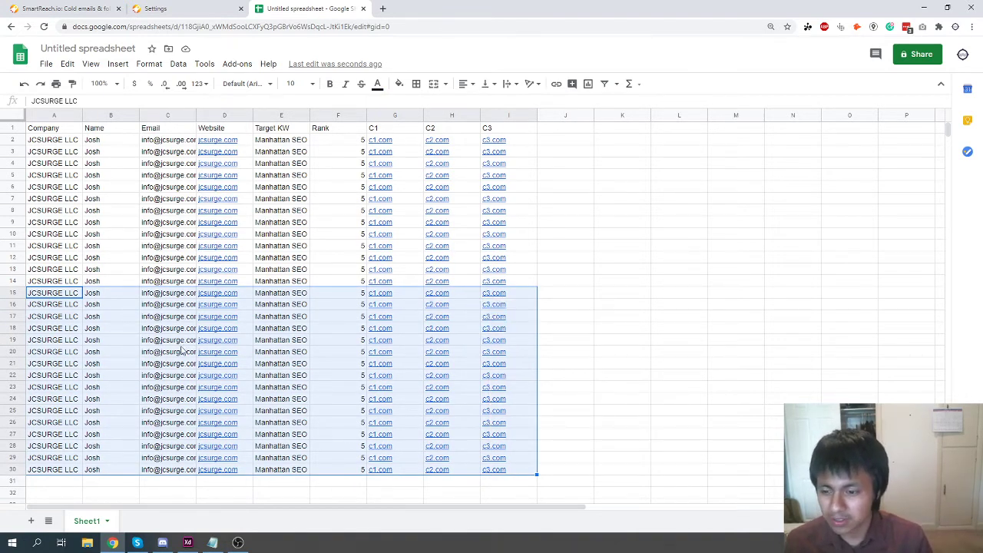
{"action": "scroll", "coordinate": [144, 424], "scroll_direction": "down", "scroll_amount": 10}
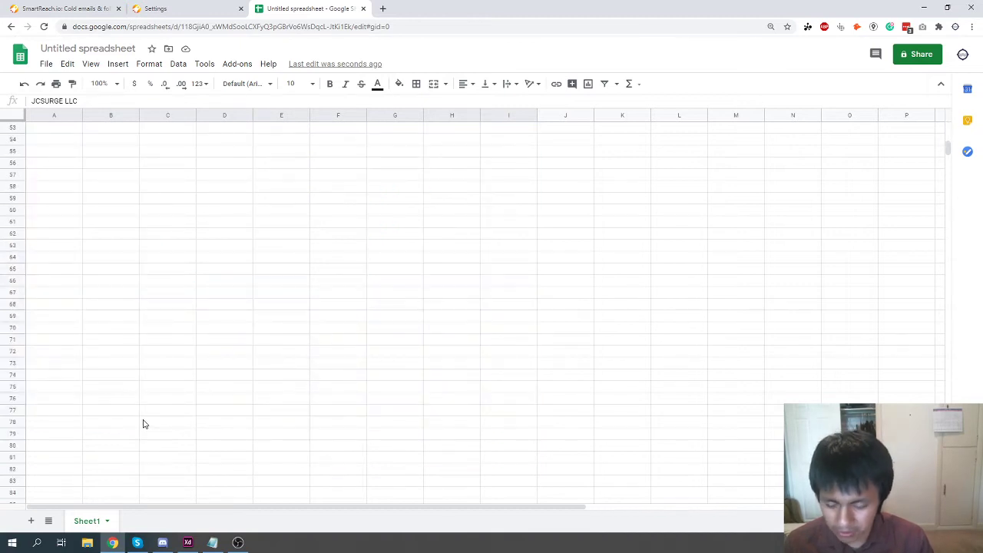
{"action": "scroll", "coordinate": [143, 424], "scroll_direction": "up", "scroll_amount": 9}
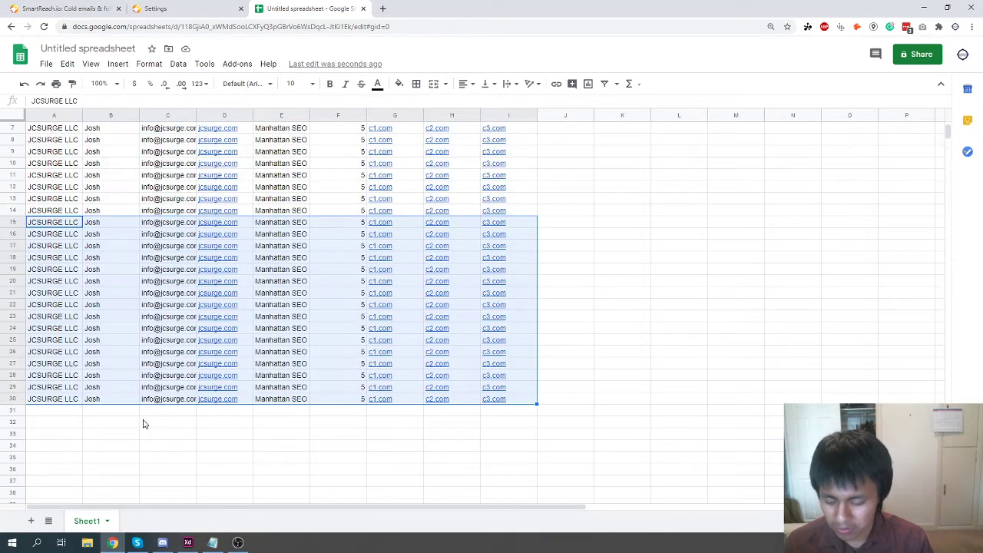
{"action": "key", "text": "Delete"}
{"action": "left_click", "coordinate": [143, 421]}
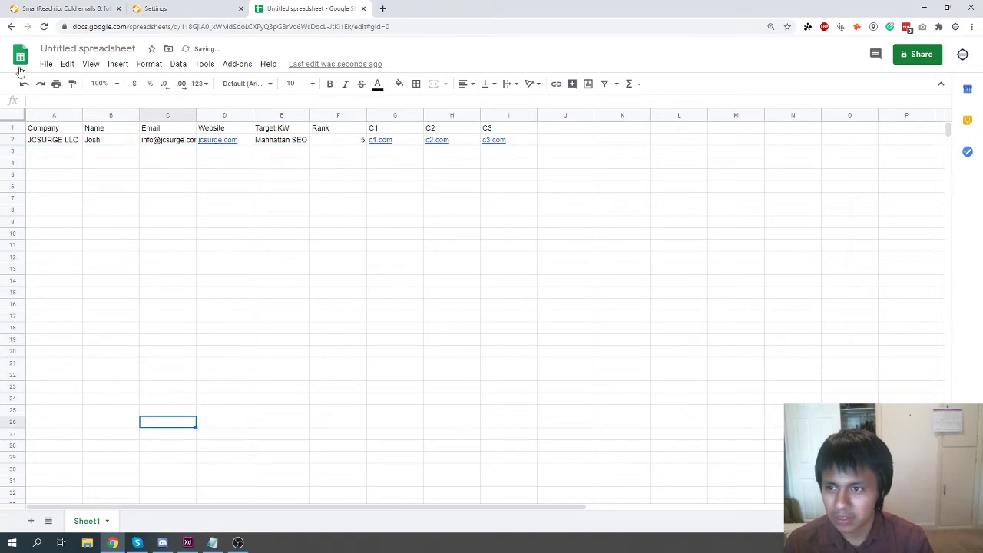
Rename the spreadsheet to 'single lead'.
{"action": "left_click", "coordinate": [48, 64]}
{"action": "left_click", "coordinate": [67, 49]}
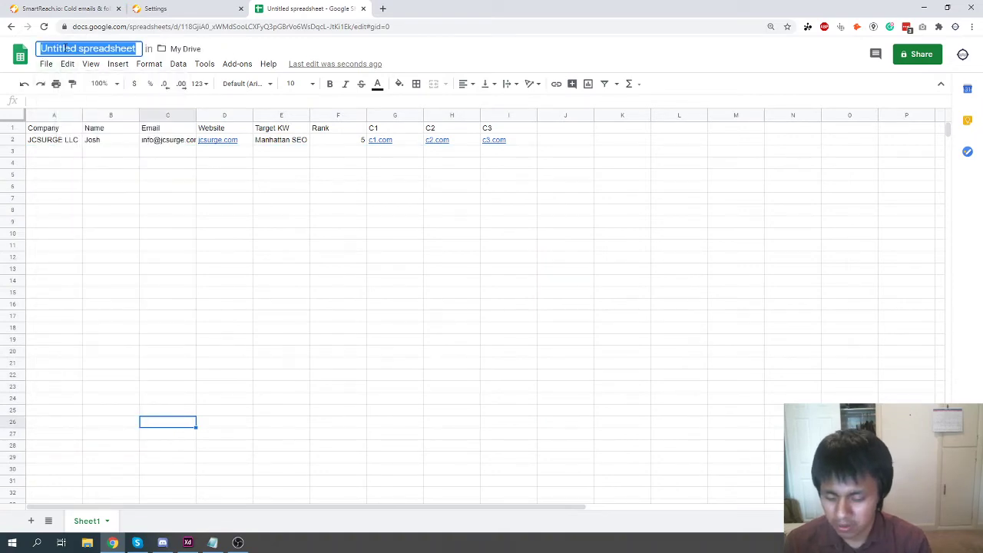
{"action": "type", "text": "single lead"}
{"action": "key", "text": "Return"}
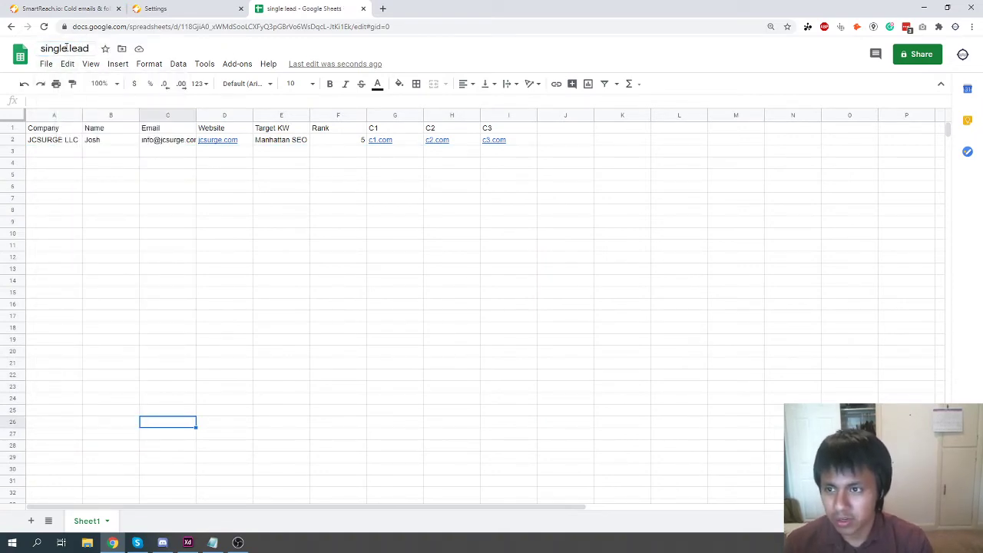
{"action": "key", "text": "ctrl+z"}
{"action": "left_click", "coordinate": [47, 64]}
{"action": "left_click", "coordinate": [255, 224]}
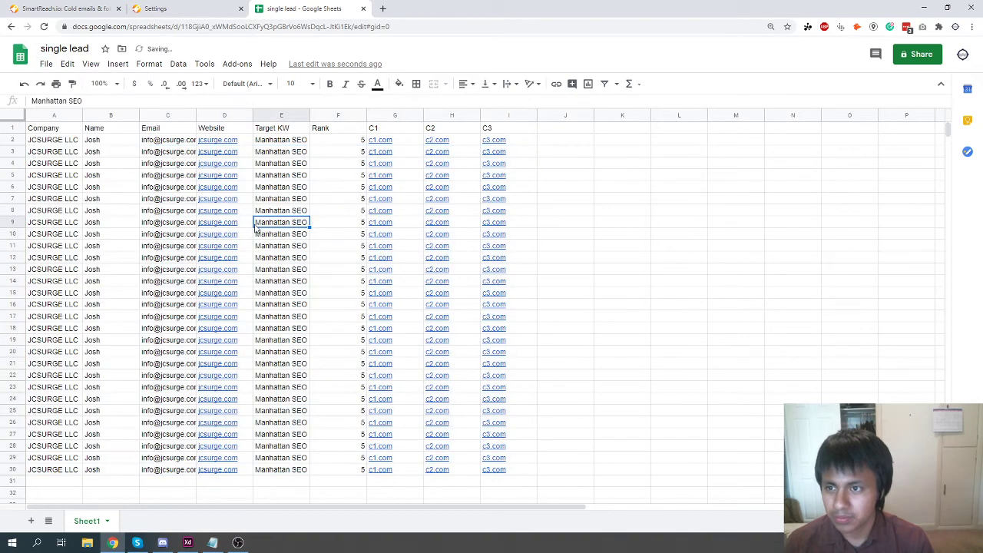
{"action": "key", "text": "ctrl+y"}
Download the sheet as tab-separated (TSV) and comma-separated (CSV) files.
{"action": "left_click", "coordinate": [68, 64]}
{"action": "left_click", "coordinate": [46, 64]}
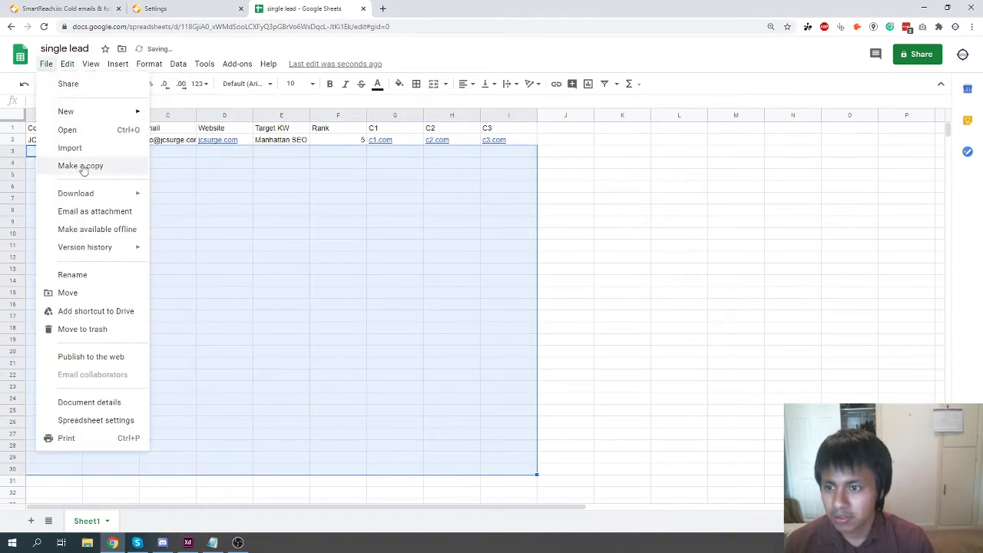
{"action": "mouse_move", "coordinate": [98, 194]}
{"action": "left_click", "coordinate": [278, 285]}
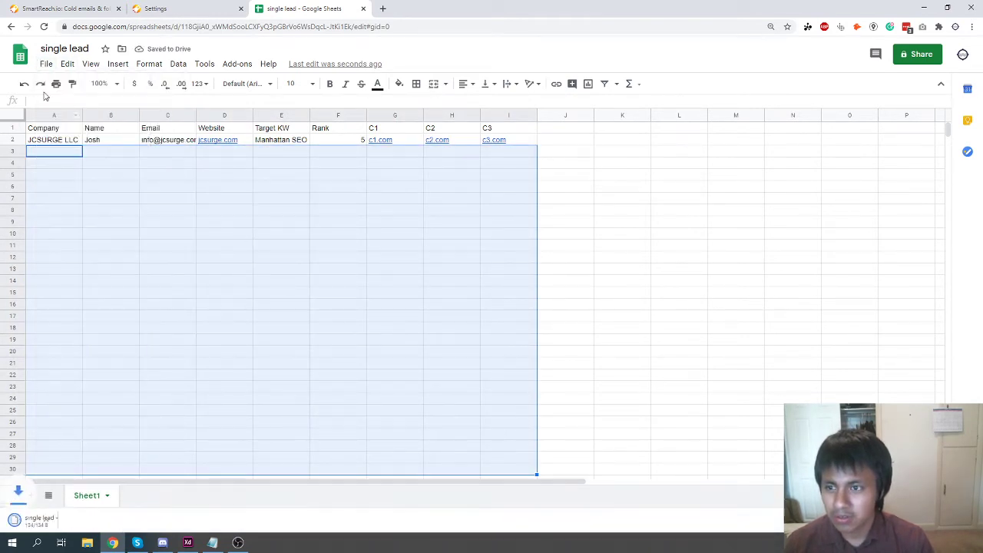
{"action": "left_click", "coordinate": [46, 63]}
{"action": "mouse_move", "coordinate": [112, 195]}
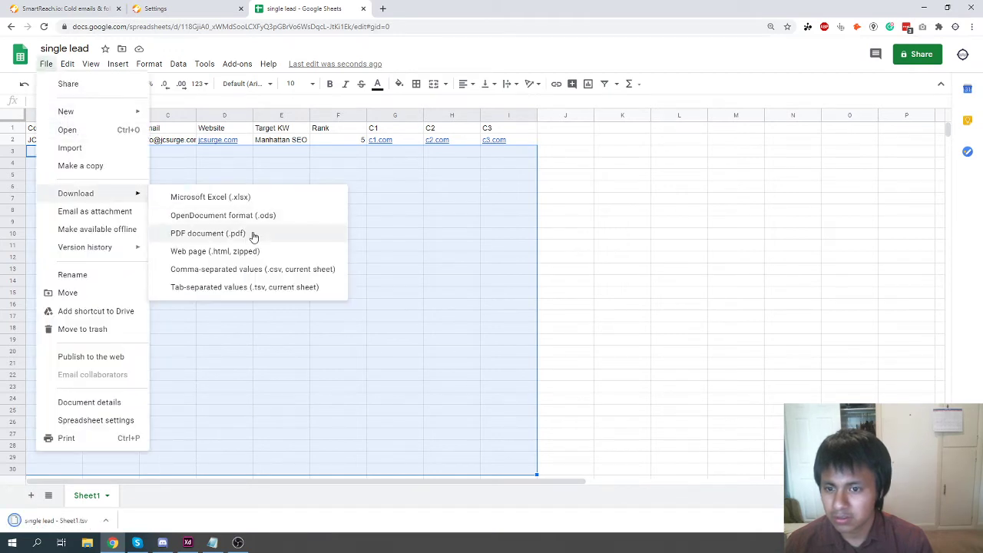
{"action": "left_click", "coordinate": [274, 270]}
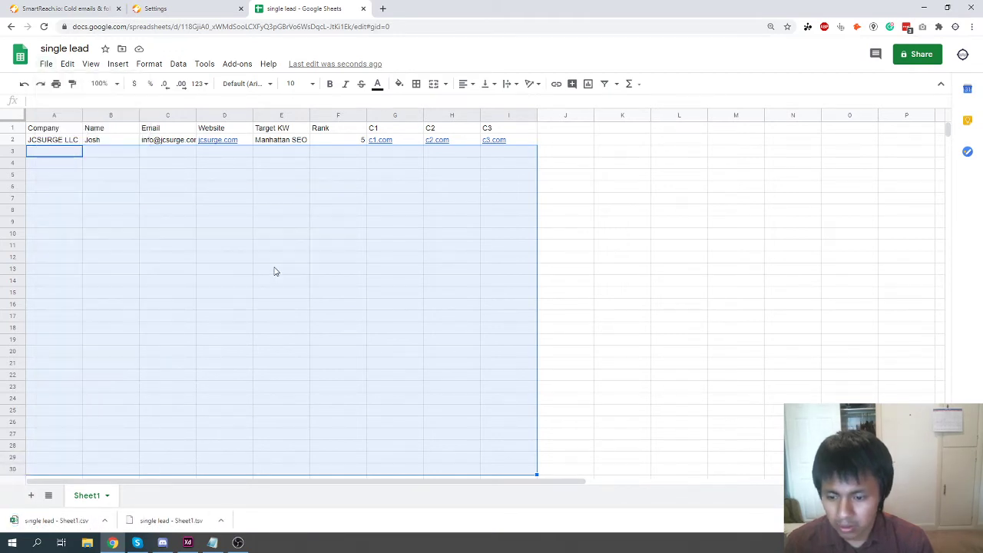
{"action": "left_click", "coordinate": [193, 8]}
{"action": "left_click", "coordinate": [100, 9]}
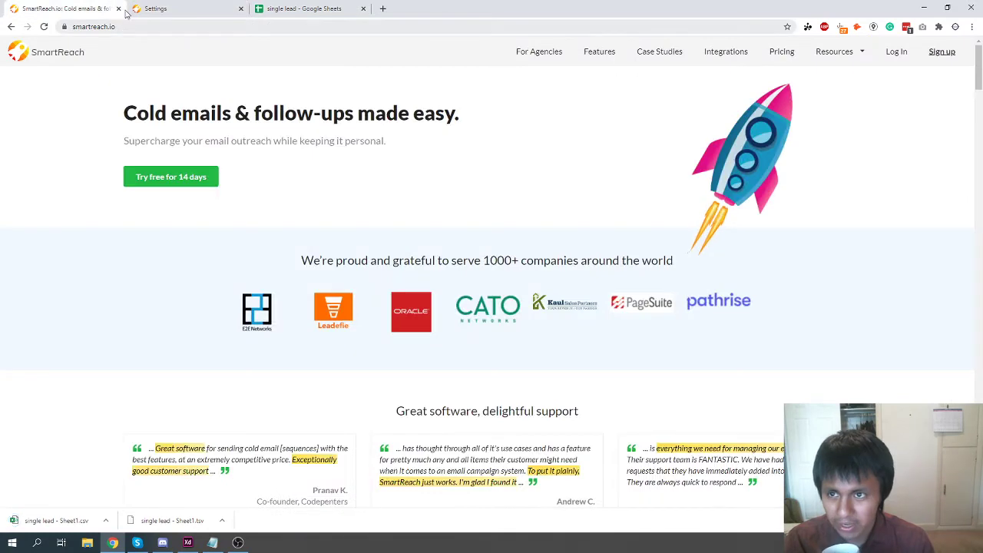
From the SmartReach Campaigns list, create a new campaign.
{"action": "left_click", "coordinate": [138, 9]}
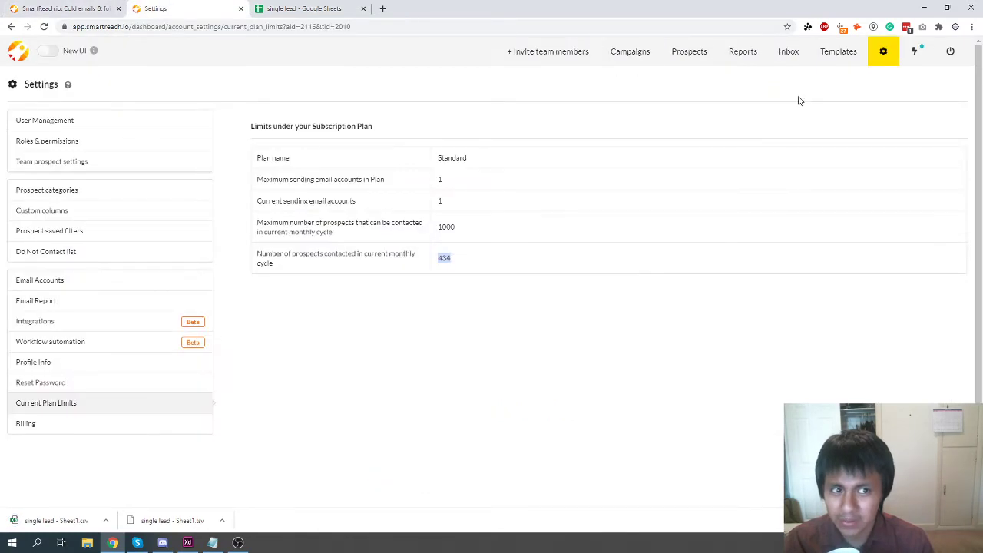
{"action": "left_click", "coordinate": [640, 44]}
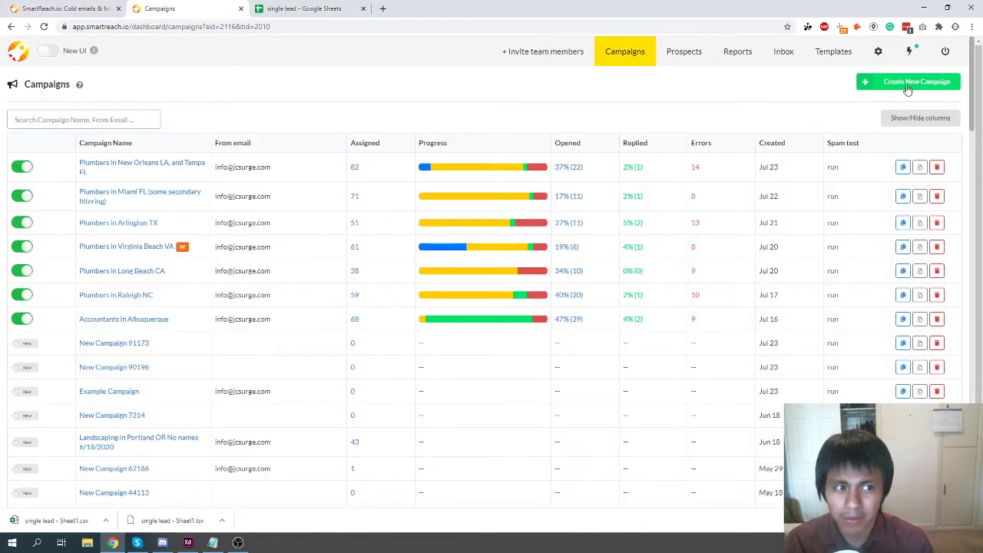
{"action": "left_click", "coordinate": [908, 89]}
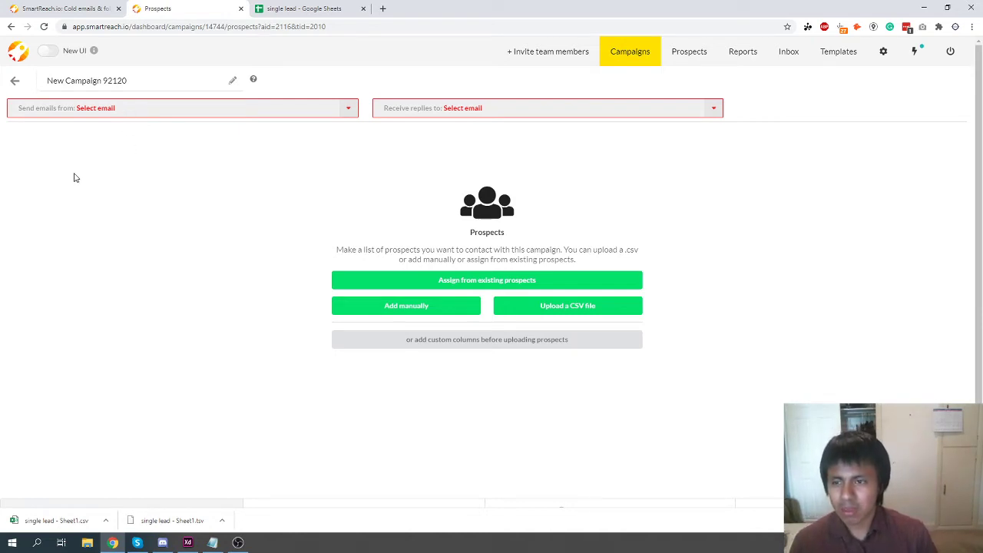
Choose the sending and reply-to email accounts and rename the campaign 'test'.
{"action": "left_click", "coordinate": [70, 115]}
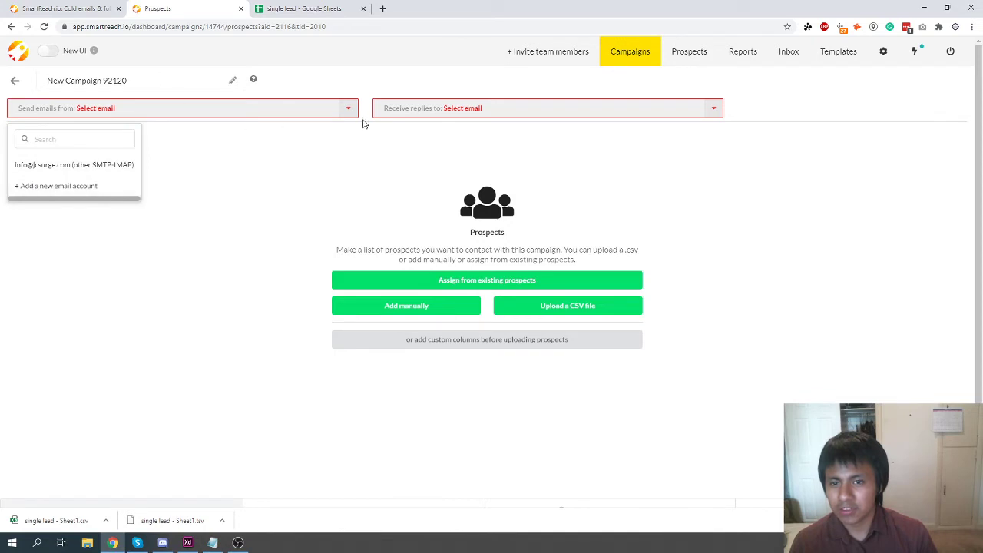
{"action": "left_click", "coordinate": [51, 167]}
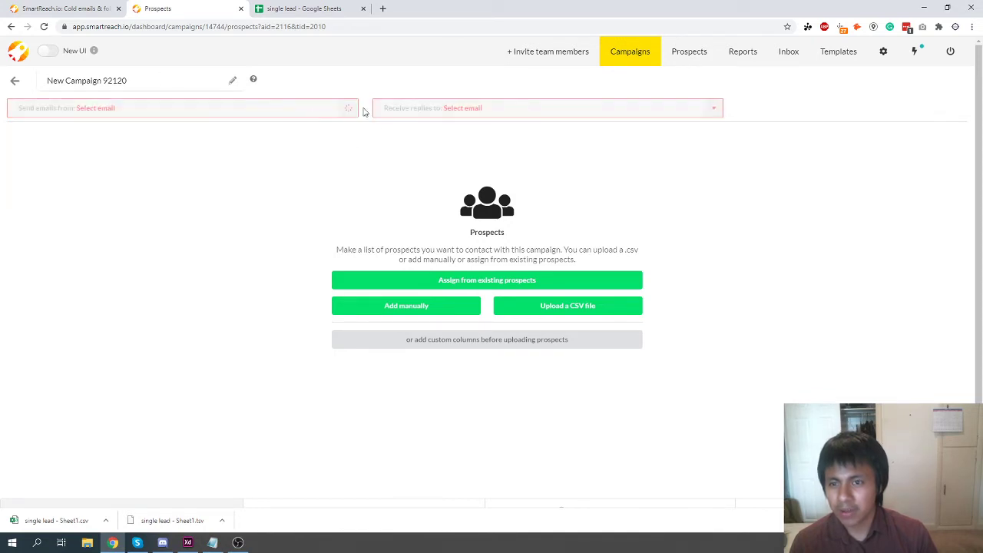
{"action": "left_click", "coordinate": [408, 108]}
{"action": "left_click", "coordinate": [385, 166]}
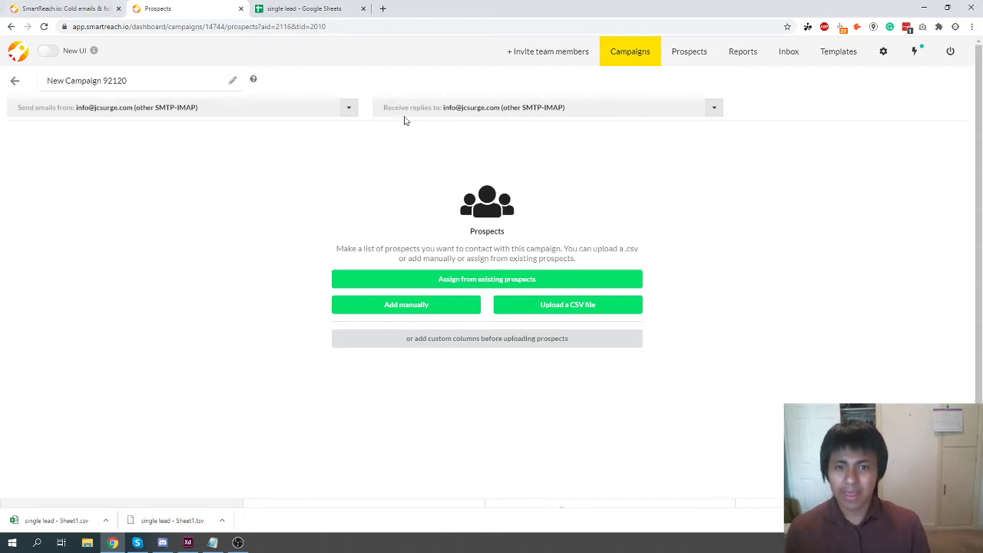
{"action": "left_click", "coordinate": [88, 80]}
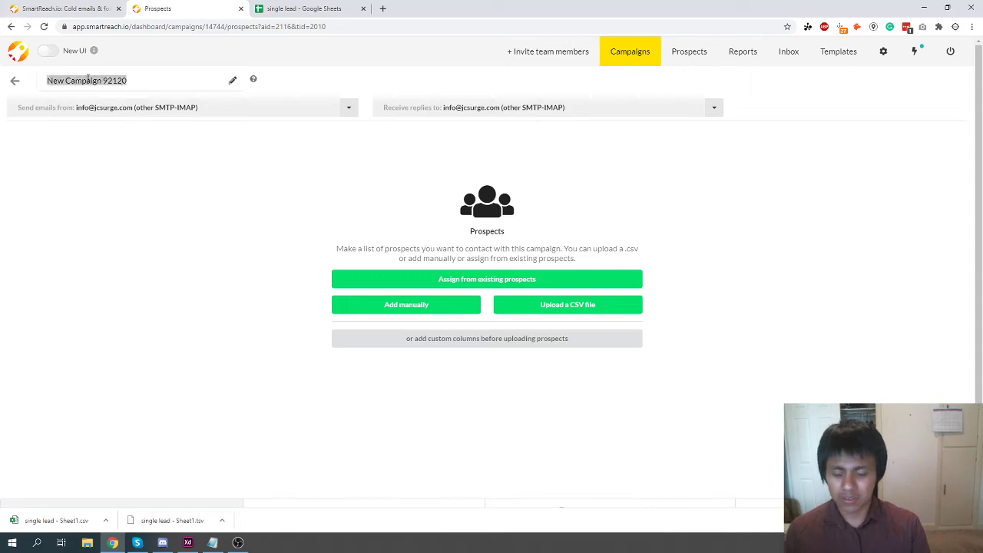
{"action": "type", "text": "test"}
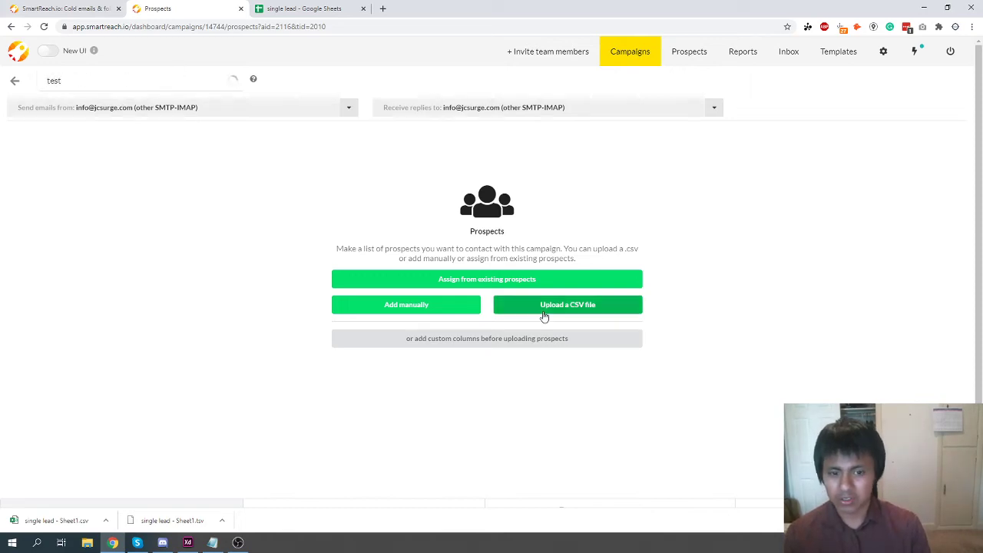
Upload 'single lead - Sheet1.csv' as the prospect file and proceed to field mapping.
{"action": "left_click", "coordinate": [543, 313]}
{"action": "left_click", "coordinate": [447, 296]}
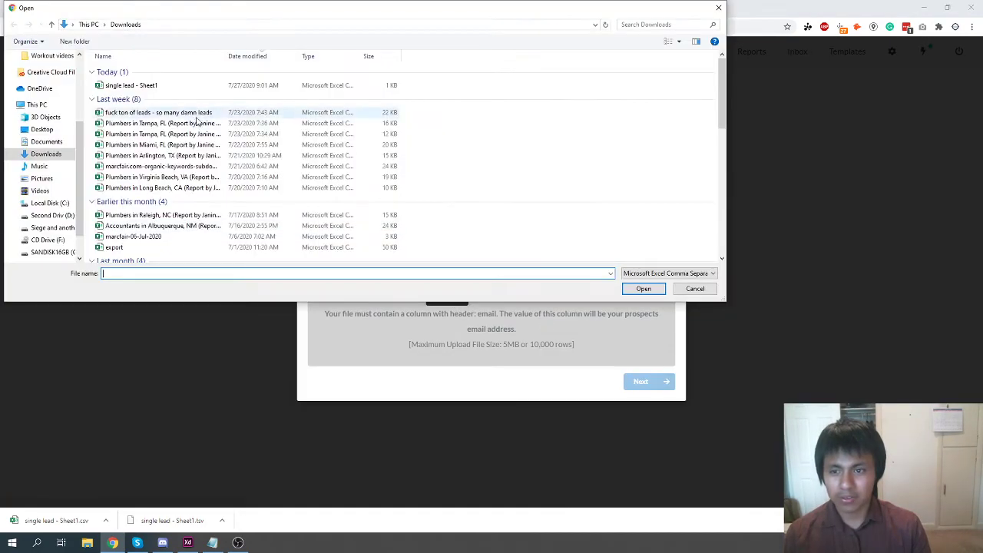
{"action": "double_click", "coordinate": [146, 82]}
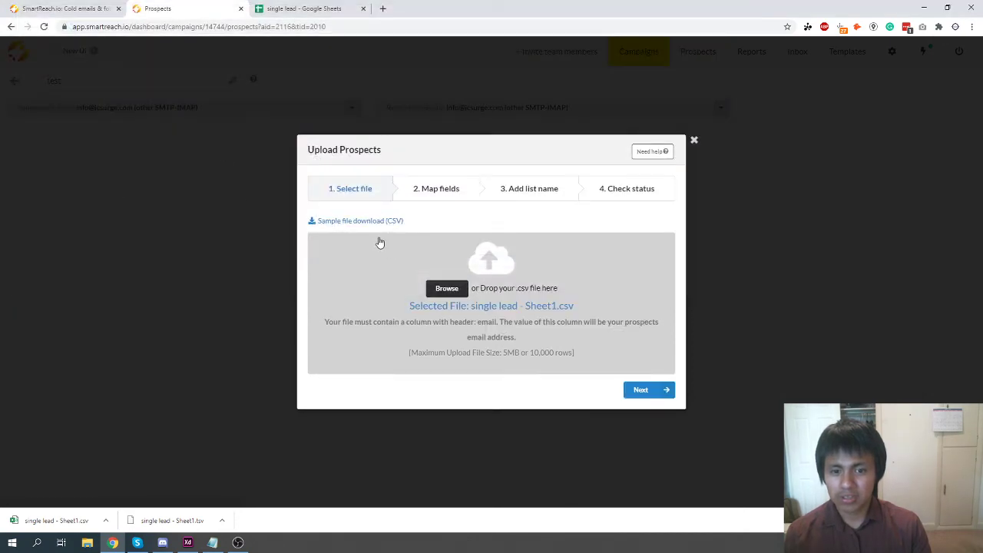
{"action": "left_click", "coordinate": [638, 391]}
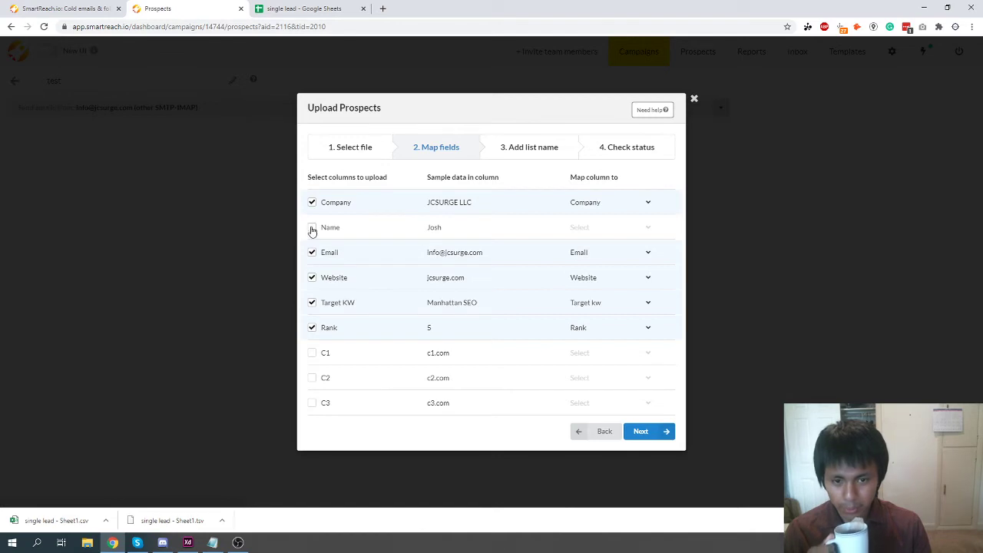
Include the Name column and map it to First name.
{"action": "left_click", "coordinate": [312, 229]}
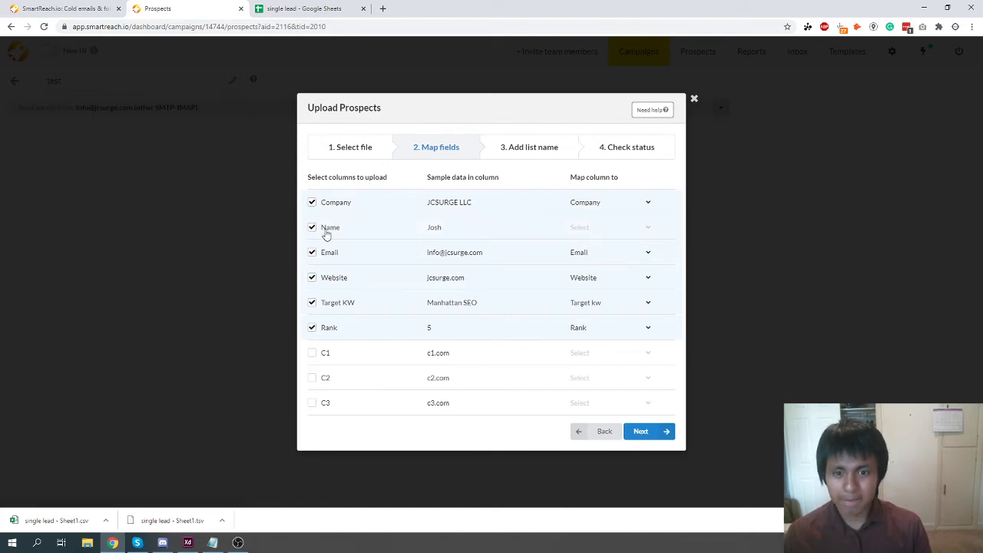
{"action": "left_click", "coordinate": [645, 234]}
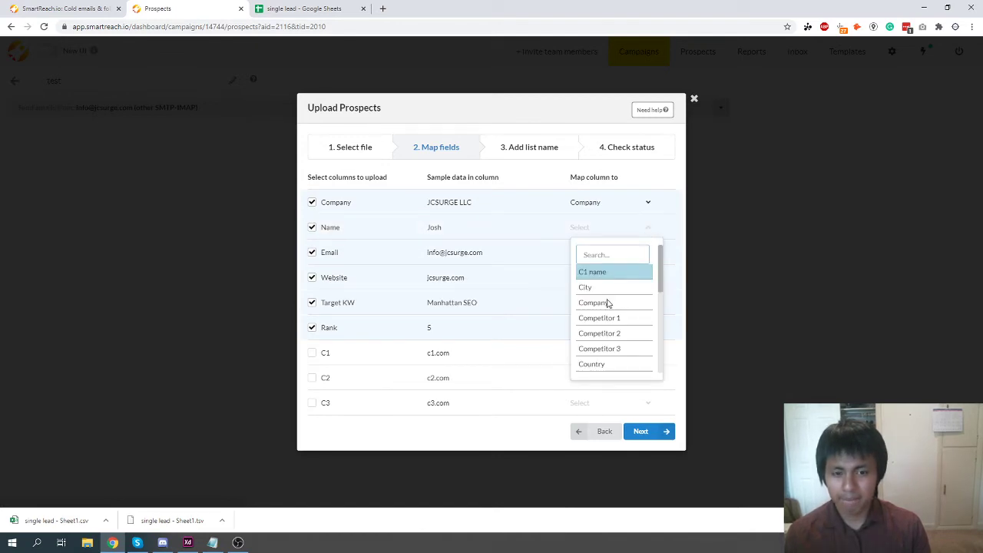
{"action": "scroll", "coordinate": [607, 304], "scroll_direction": "down", "scroll_amount": 5}
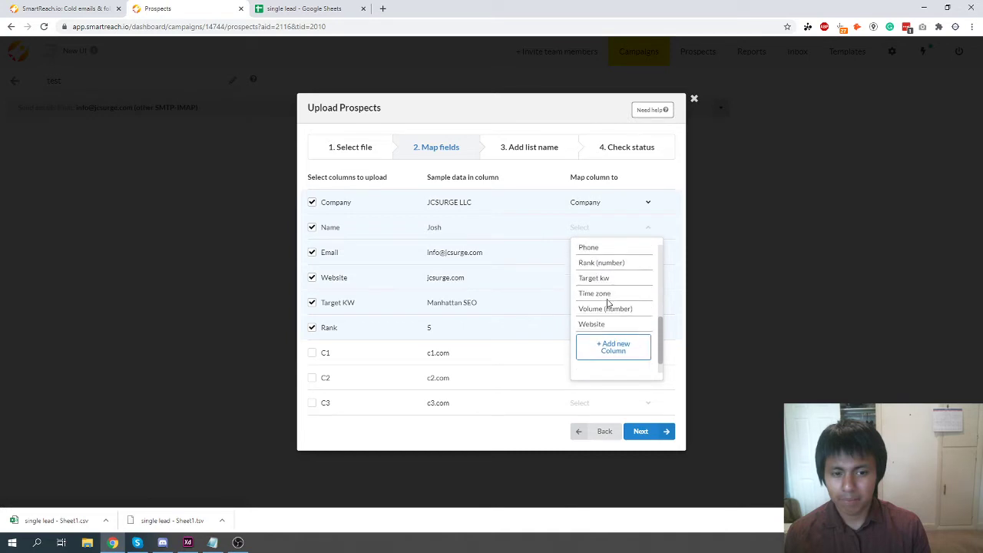
{"action": "scroll", "coordinate": [608, 304], "scroll_direction": "up", "scroll_amount": 3}
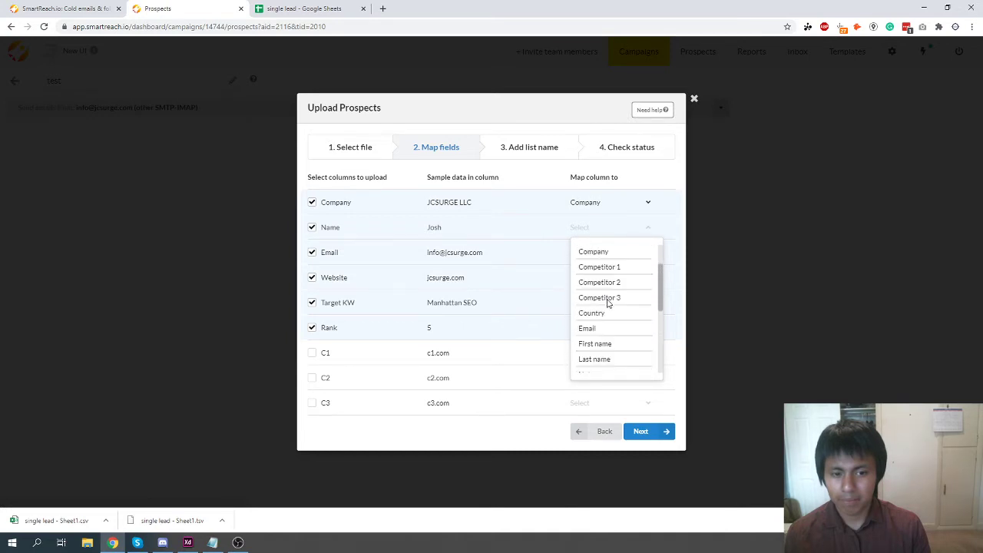
{"action": "left_click", "coordinate": [593, 345]}
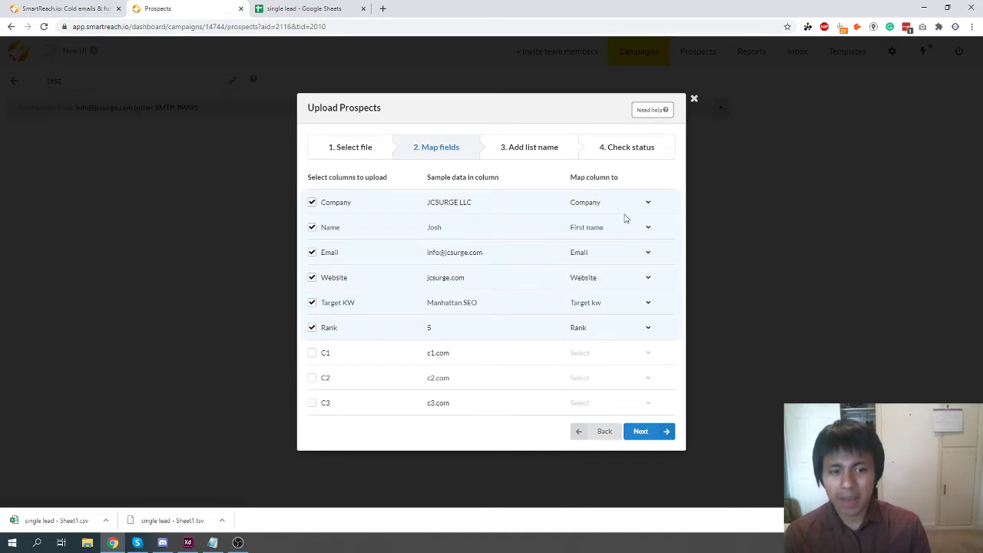
Try creating a custom field 'DateMade' for the Company column, then abandon it, leaving Company unchanged.
{"action": "left_click", "coordinate": [648, 204]}
{"action": "scroll", "coordinate": [645, 322], "scroll_direction": "down", "scroll_amount": 5}
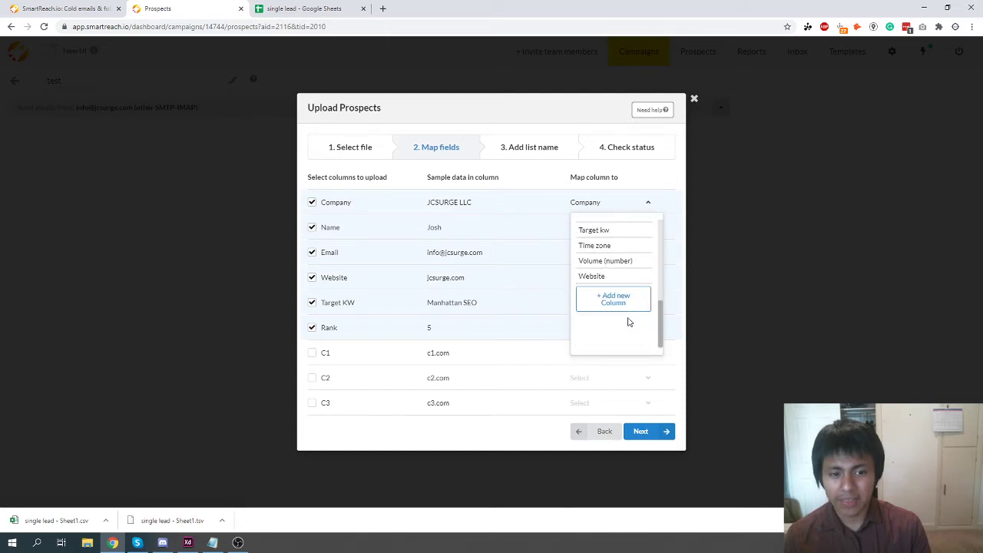
{"action": "left_click", "coordinate": [615, 301]}
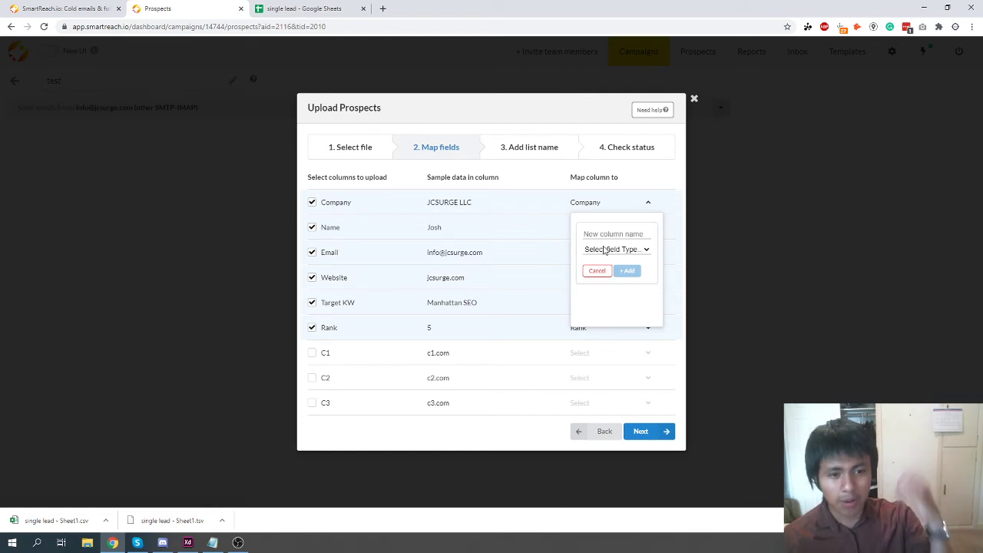
{"action": "left_click", "coordinate": [611, 234]}
{"action": "type", "text": "Dat"}
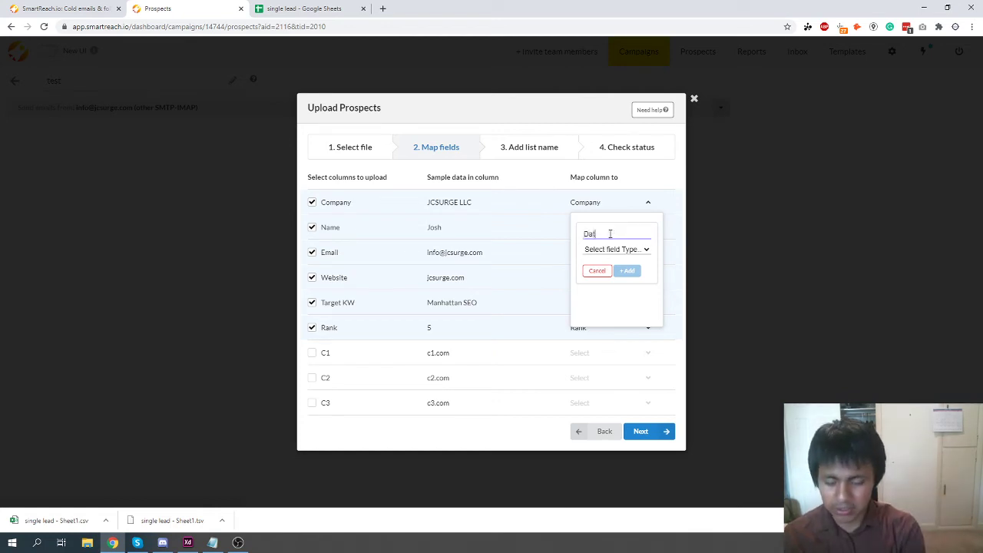
{"action": "type", "text": "e of Creation"}
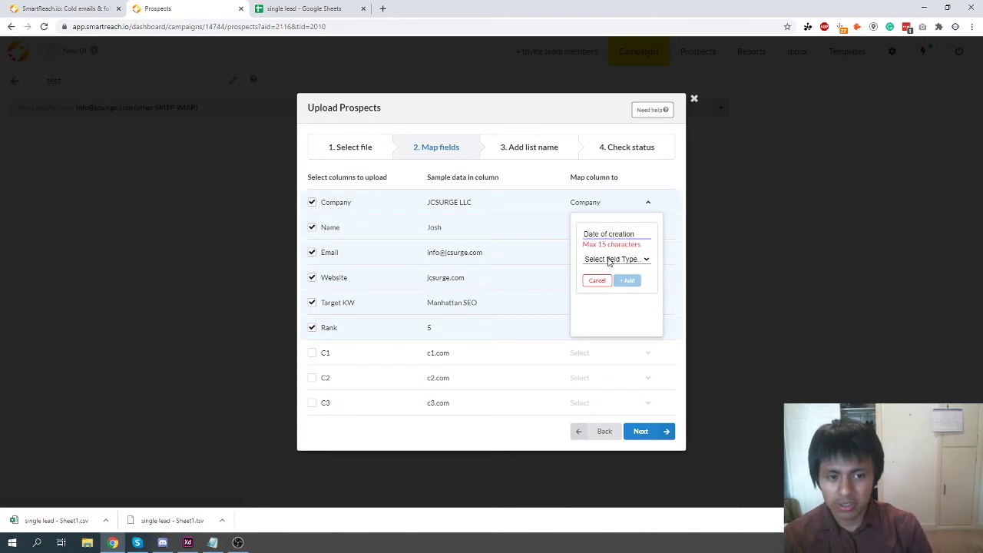
{"action": "key", "text": "ctrl+a"}
{"action": "type", "text": "DateMade"}
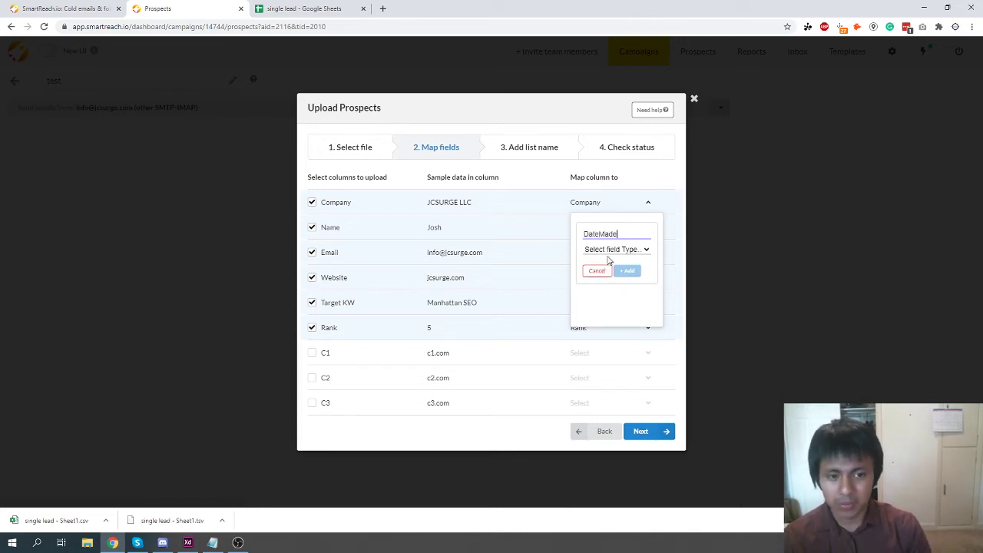
{"action": "left_click", "coordinate": [611, 250]}
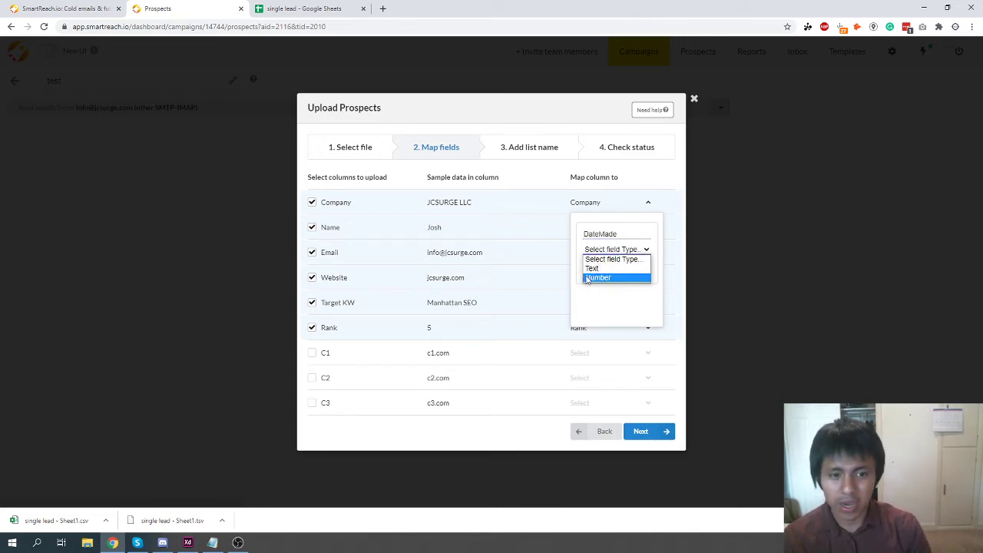
{"action": "left_click", "coordinate": [590, 306]}
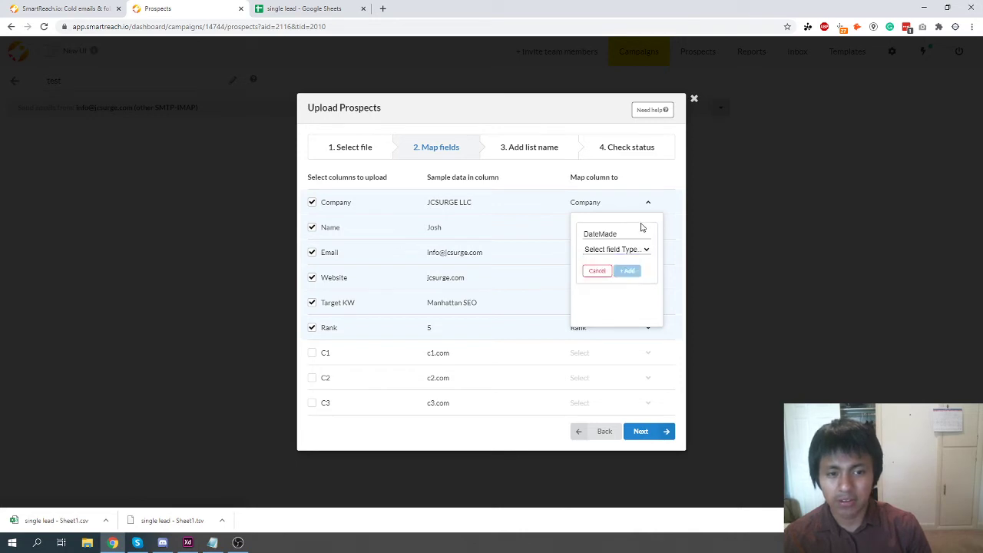
{"action": "left_click", "coordinate": [596, 273]}
{"action": "scroll", "coordinate": [603, 300], "scroll_direction": "down", "scroll_amount": 5}
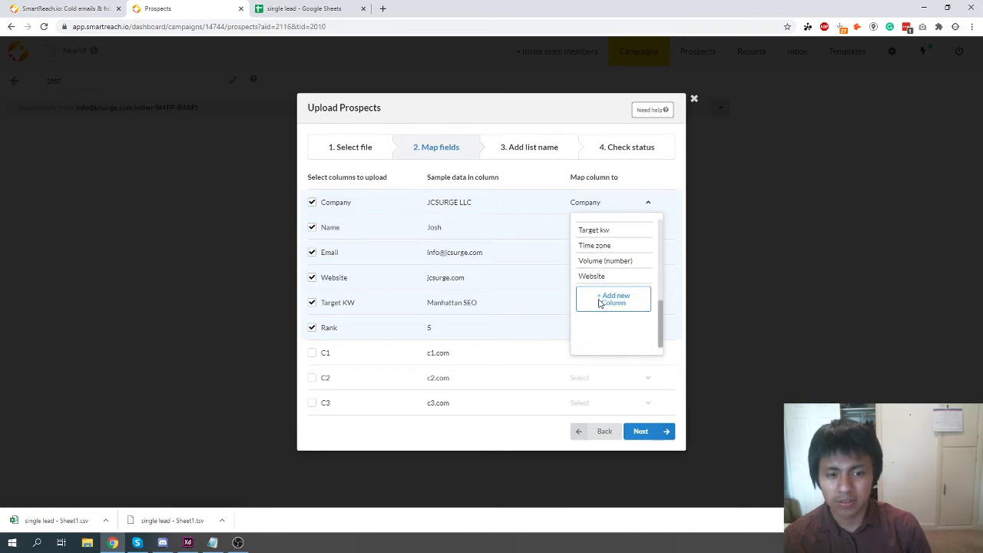
{"action": "scroll", "coordinate": [604, 299], "scroll_direction": "up", "scroll_amount": 5}
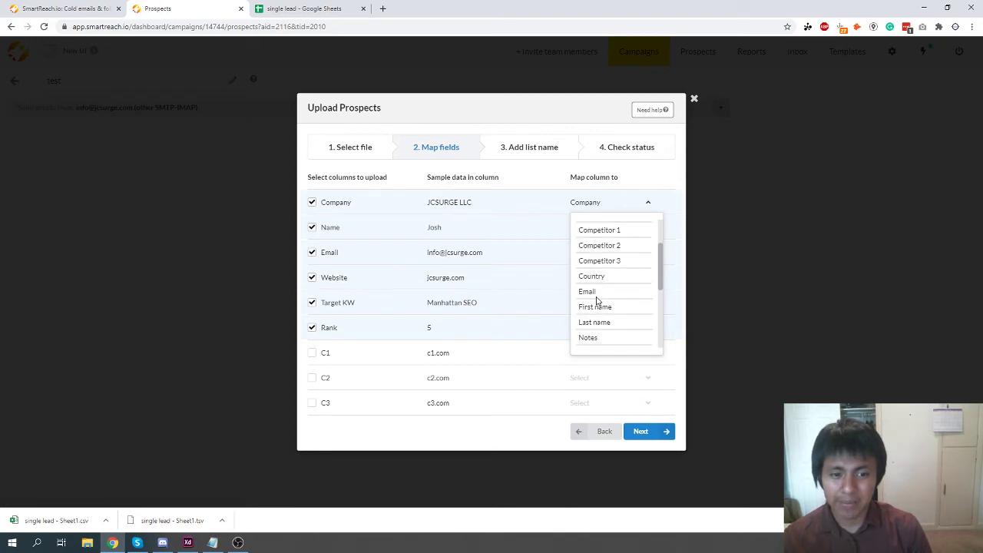
{"action": "scroll", "coordinate": [597, 300], "scroll_direction": "up", "scroll_amount": 3}
{"action": "scroll", "coordinate": [595, 300], "scroll_direction": "down", "scroll_amount": 5}
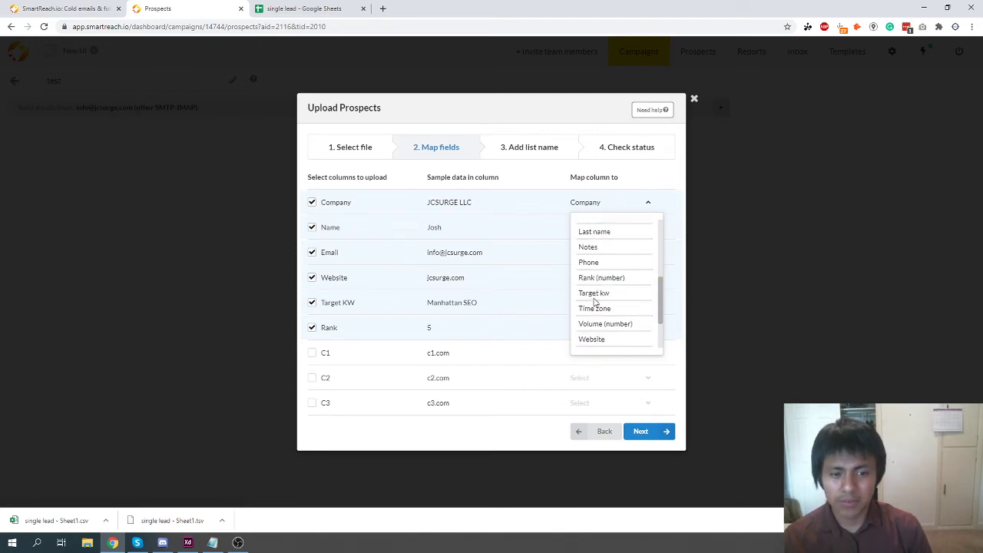
{"action": "scroll", "coordinate": [595, 301], "scroll_direction": "up", "scroll_amount": 2}
{"action": "scroll", "coordinate": [595, 301], "scroll_direction": "down", "scroll_amount": 2}
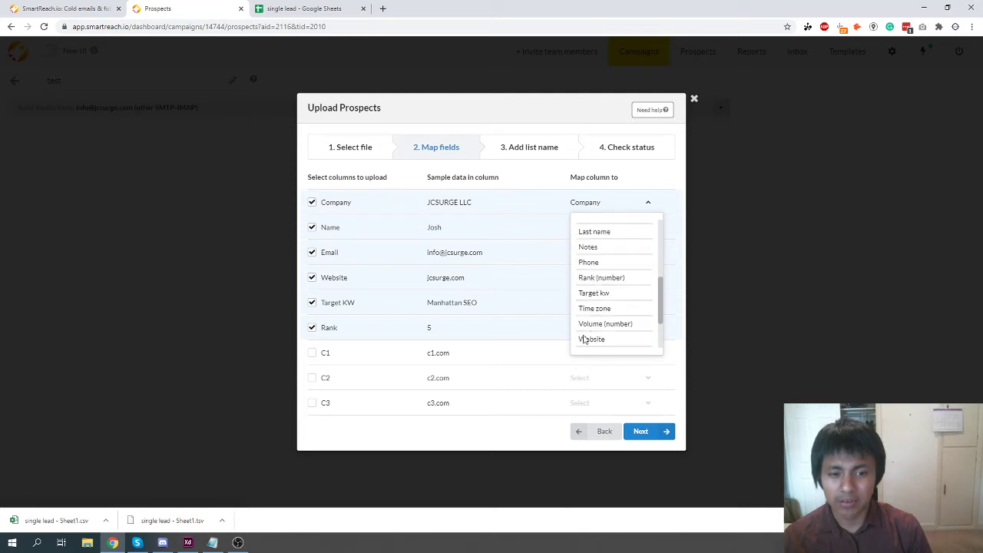
{"action": "scroll", "coordinate": [607, 323], "scroll_direction": "up", "scroll_amount": 2}
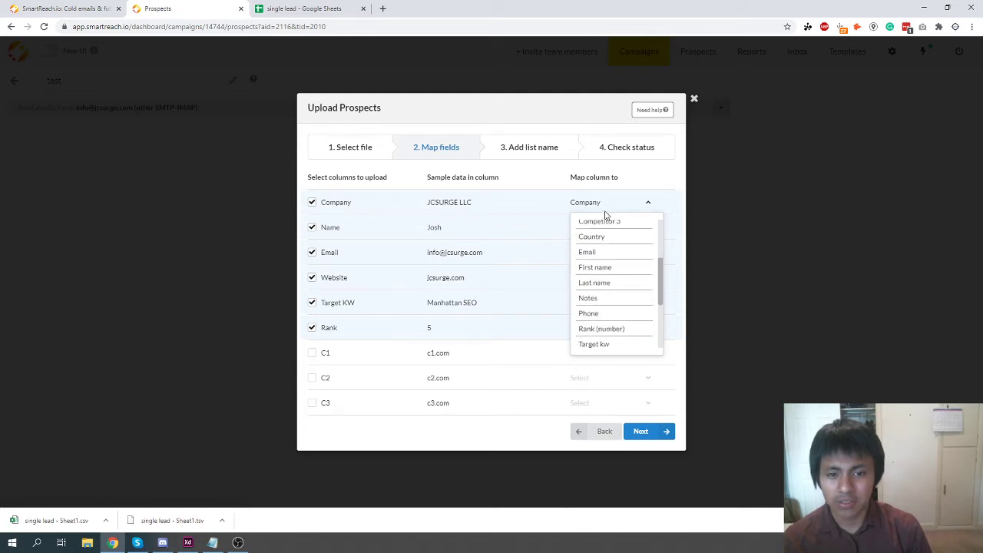
{"action": "left_click", "coordinate": [509, 222]}
{"action": "left_click", "coordinate": [645, 204]}
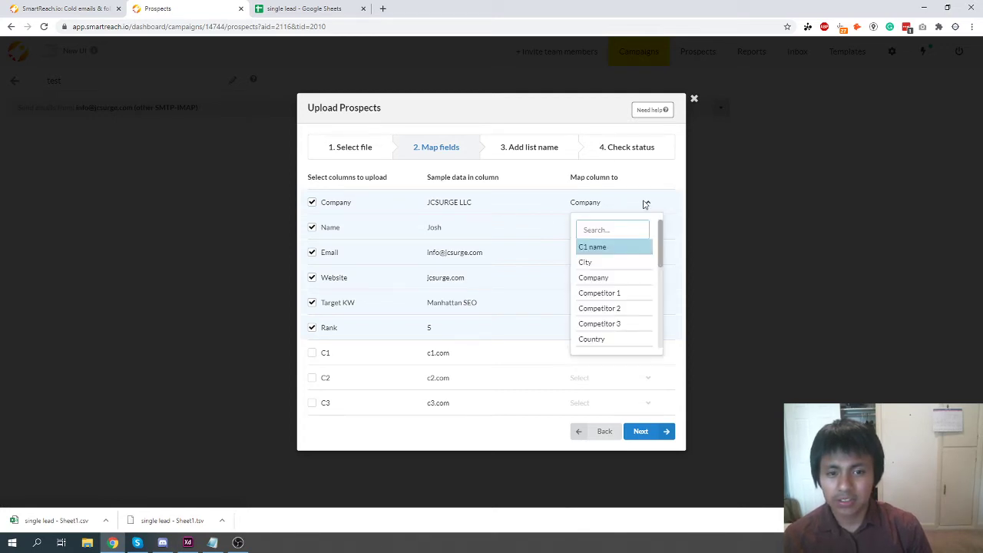
{"action": "left_click", "coordinate": [646, 204]}
Map columns C1, C2 and C3 to Competitor 1, 2 and 3 and continue.
{"action": "left_click", "coordinate": [311, 355]}
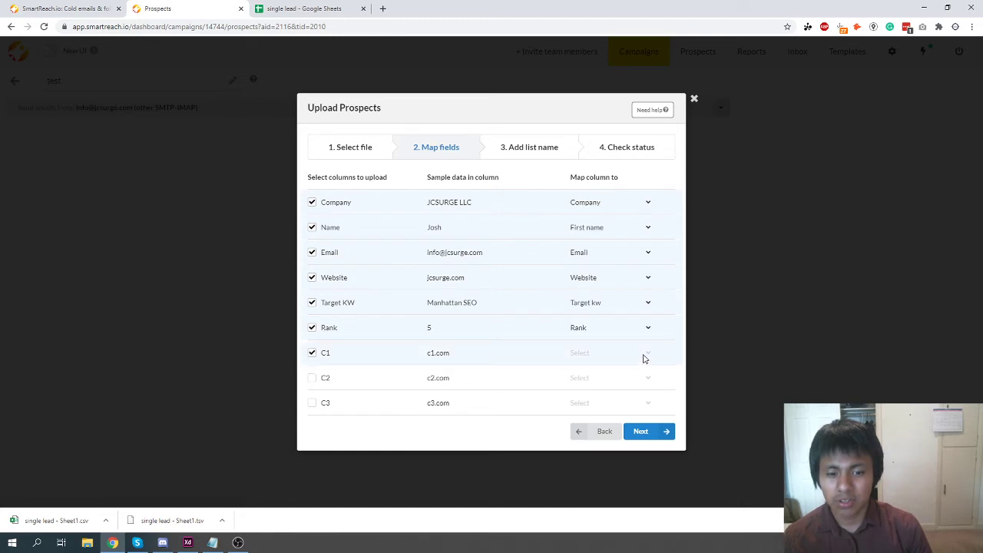
{"action": "left_click", "coordinate": [644, 355]}
{"action": "left_click", "coordinate": [599, 281]}
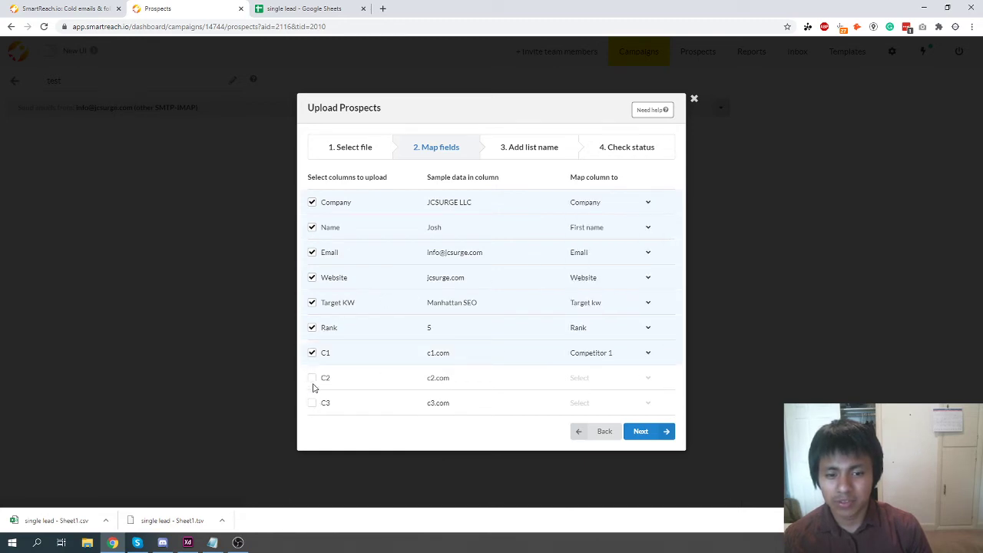
{"action": "left_click", "coordinate": [312, 378]}
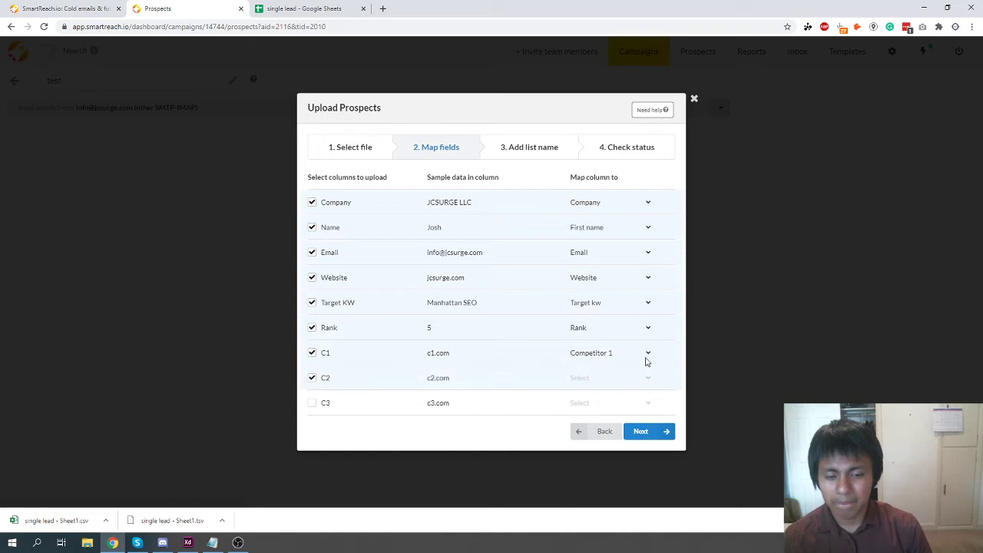
{"action": "left_click", "coordinate": [648, 379]}
{"action": "left_click", "coordinate": [607, 323]}
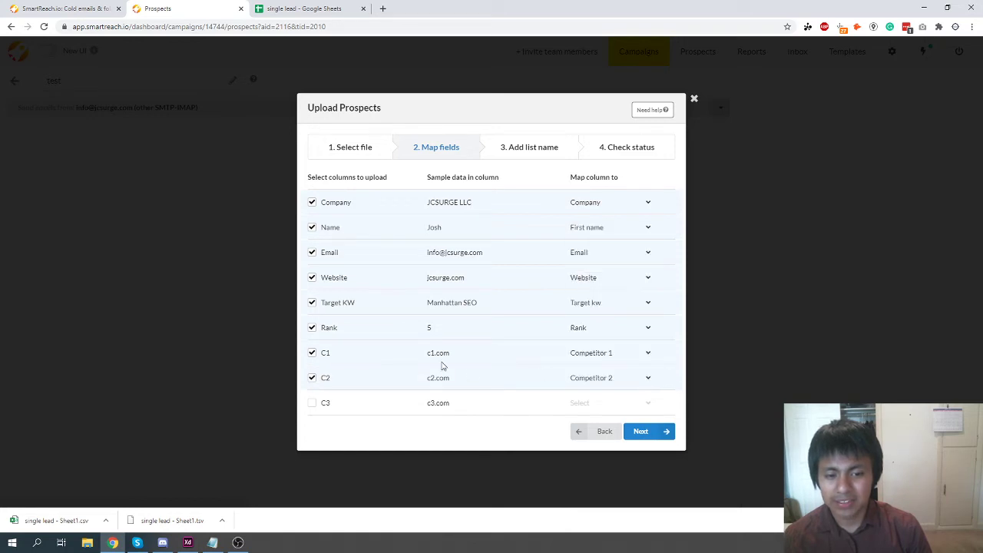
{"action": "left_click", "coordinate": [312, 403]}
{"action": "left_click", "coordinate": [648, 406]}
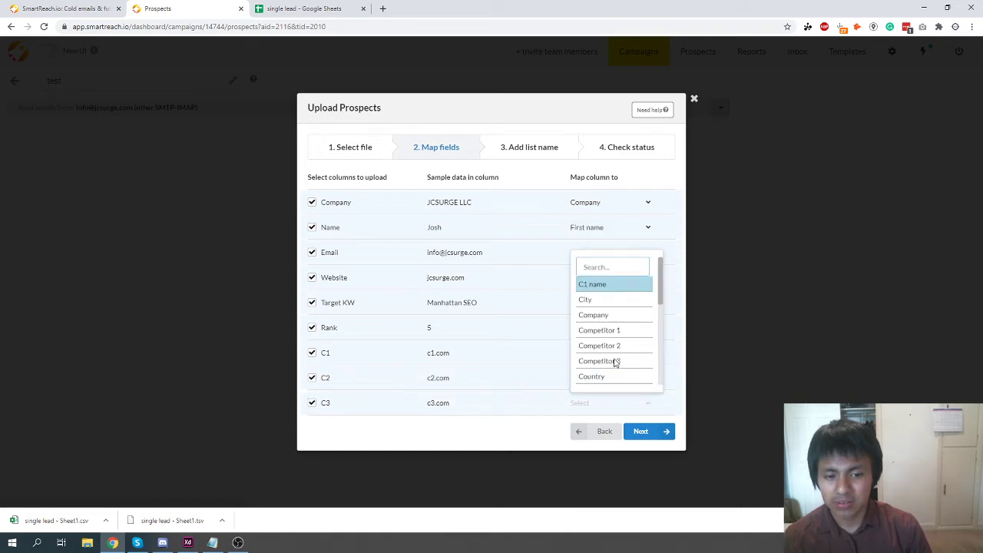
{"action": "left_click", "coordinate": [614, 361]}
{"action": "left_click", "coordinate": [643, 431]}
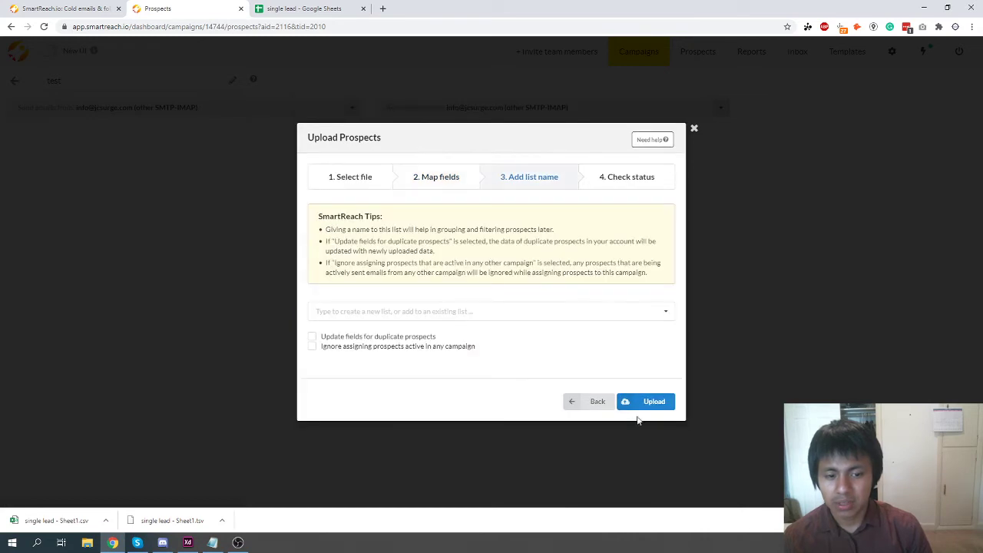
Upload the lead file into a new prospect list named 'test' and finish the upload.
{"action": "left_click", "coordinate": [422, 313]}
{"action": "type", "text": "test"}
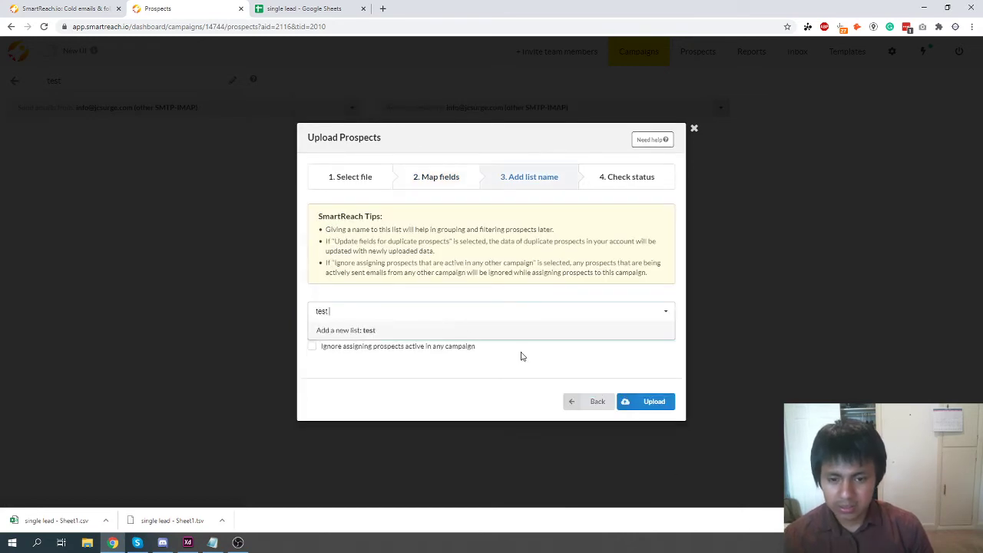
{"action": "key", "text": "Return"}
{"action": "left_click", "coordinate": [648, 403]}
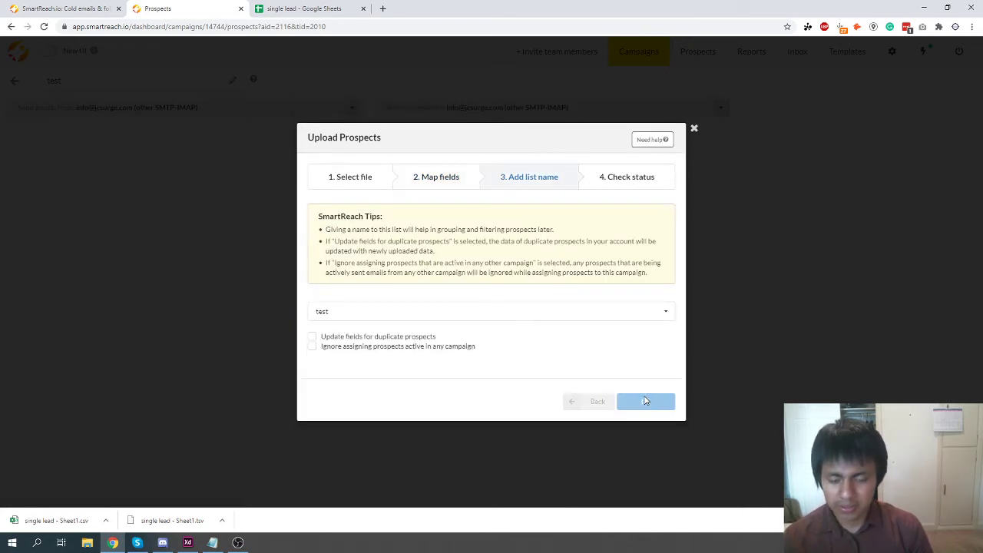
{"action": "left_click", "coordinate": [649, 384]}
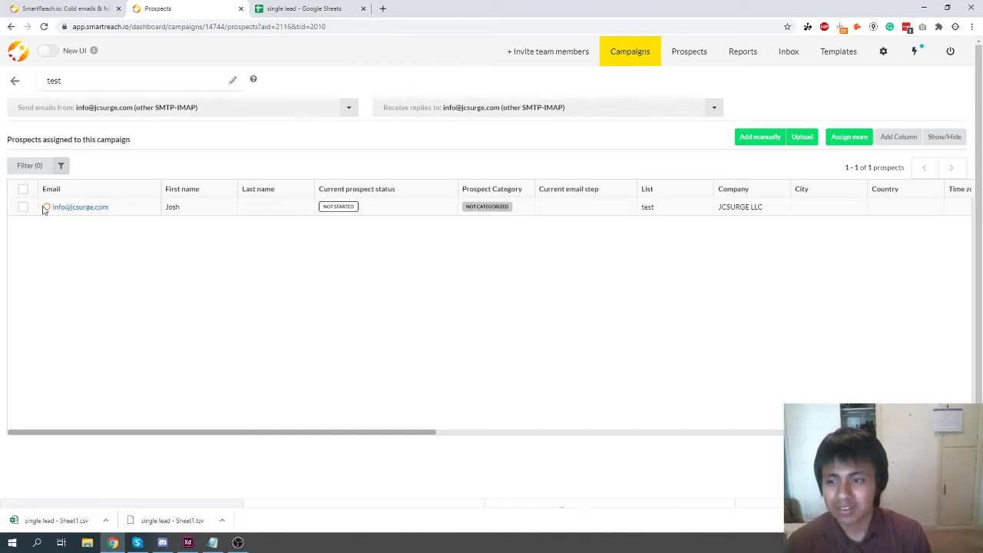
Go to the campaign's Content step and start writing the first email.
{"action": "mouse_move", "coordinate": [47, 209]}
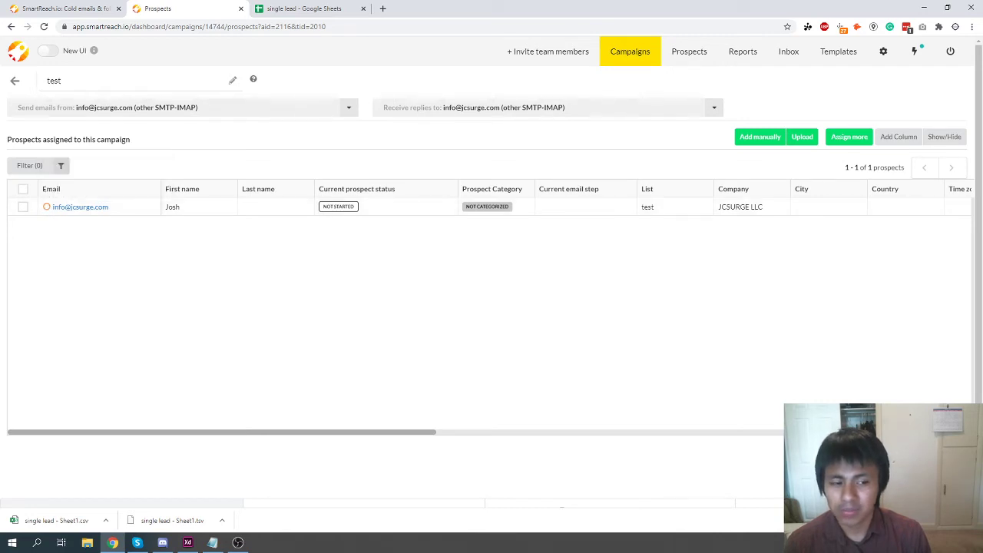
{"action": "key", "text": "alt+Left"}
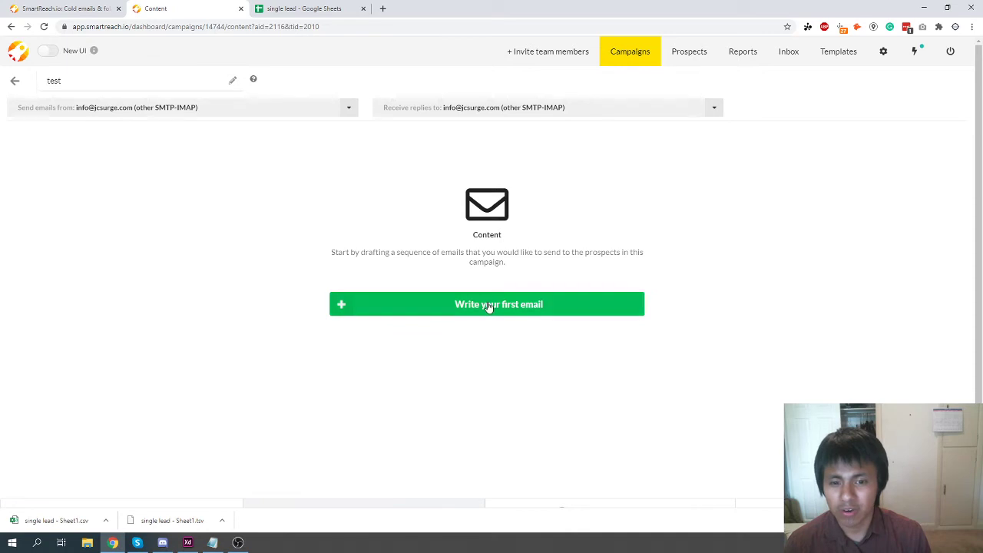
{"action": "left_click", "coordinate": [487, 307]}
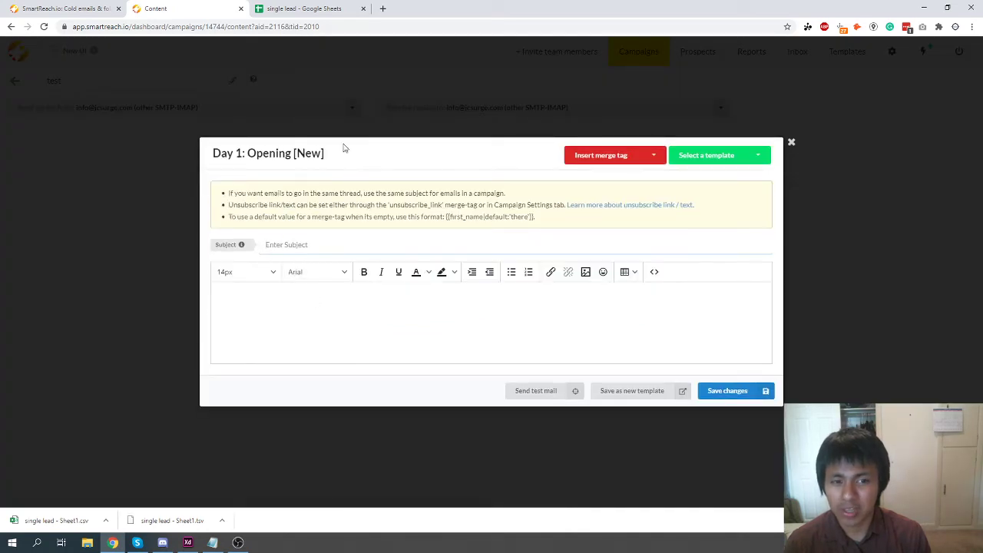
Look through the available merge tags and saved email templates, then return to the subject.
{"action": "left_click", "coordinate": [611, 160]}
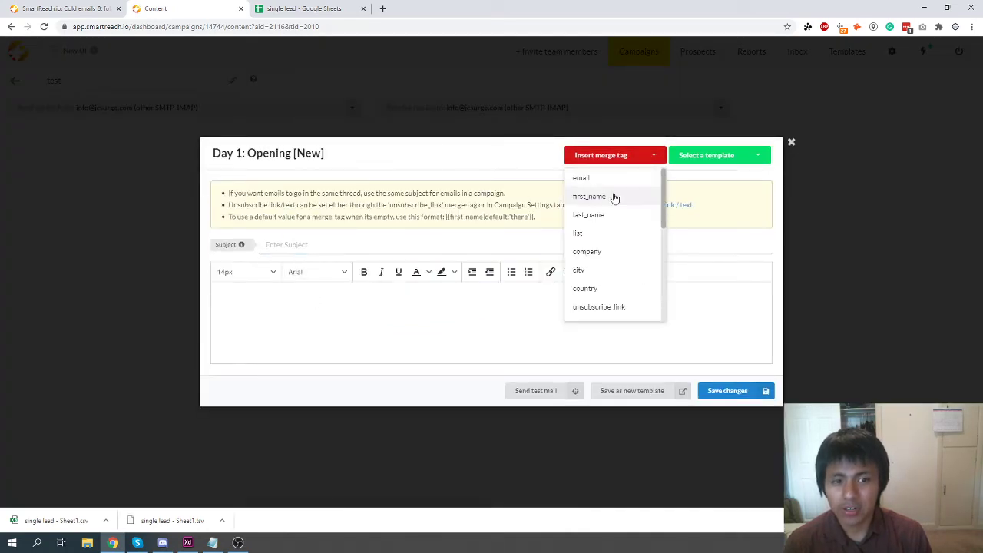
{"action": "left_click", "coordinate": [687, 158]}
{"action": "scroll", "coordinate": [700, 274], "scroll_direction": "down", "scroll_amount": 5}
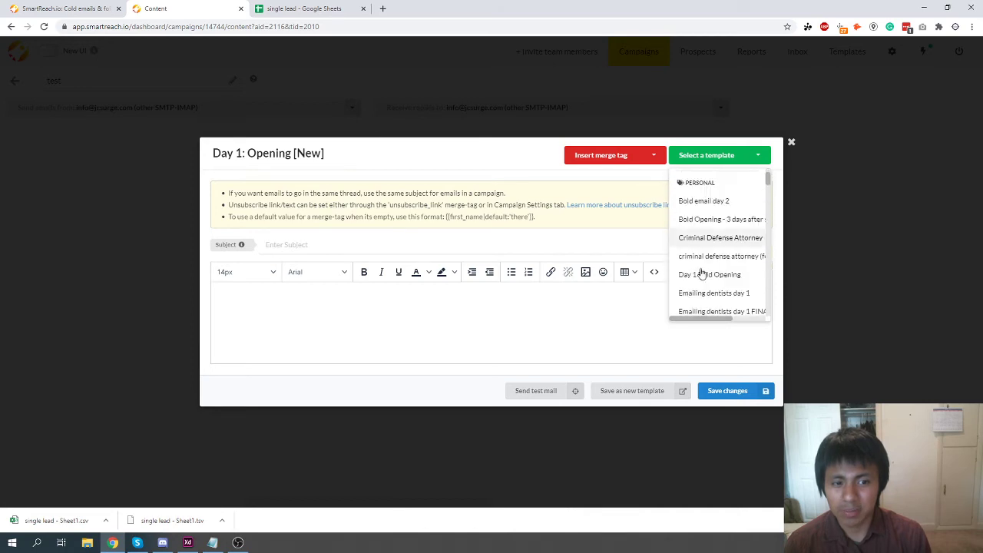
{"action": "scroll", "coordinate": [699, 261], "scroll_direction": "down", "scroll_amount": 2}
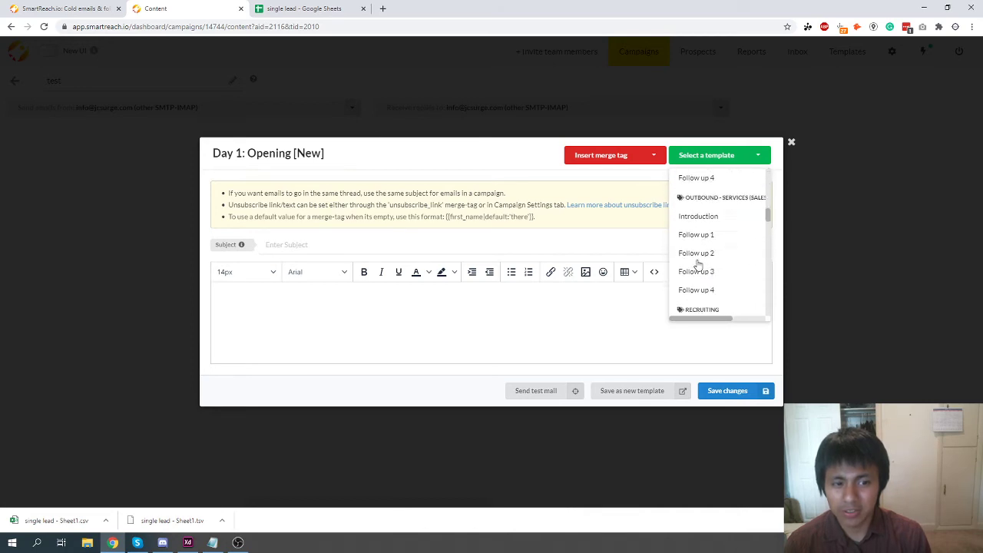
{"action": "scroll", "coordinate": [699, 261], "scroll_direction": "up", "scroll_amount": 10}
{"action": "left_click", "coordinate": [304, 246]}
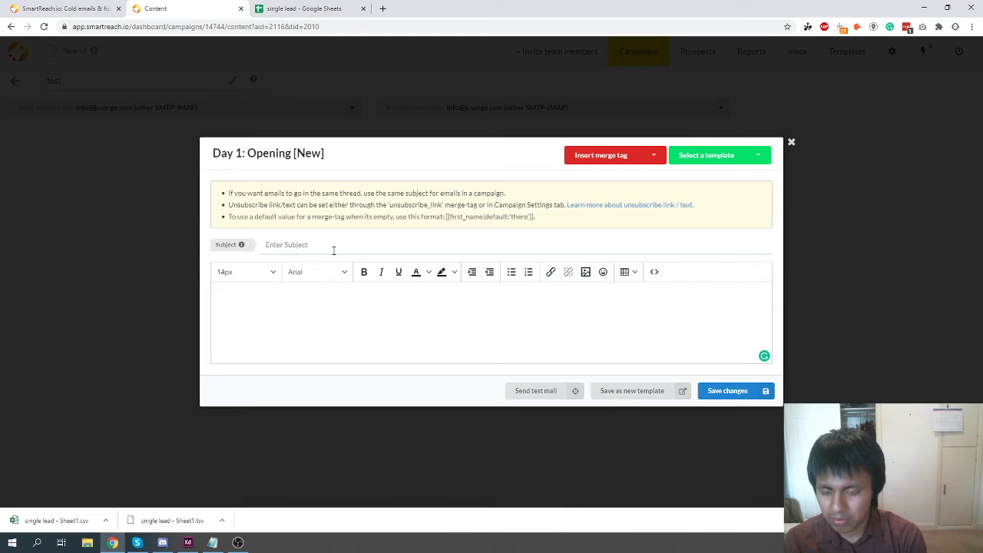
Start the subject line with the {{first_name}} merge tag.
{"action": "left_click", "coordinate": [600, 156]}
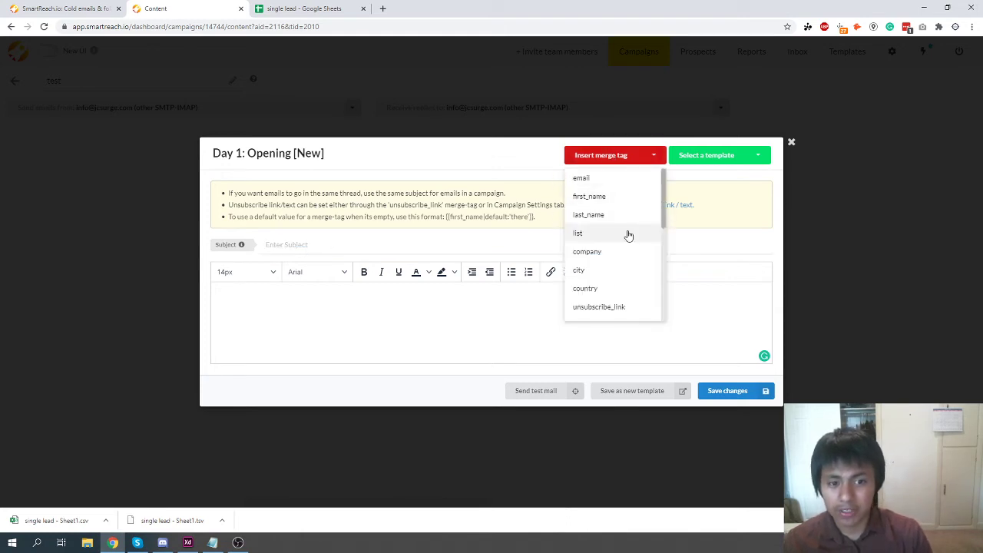
{"action": "left_click", "coordinate": [589, 197]}
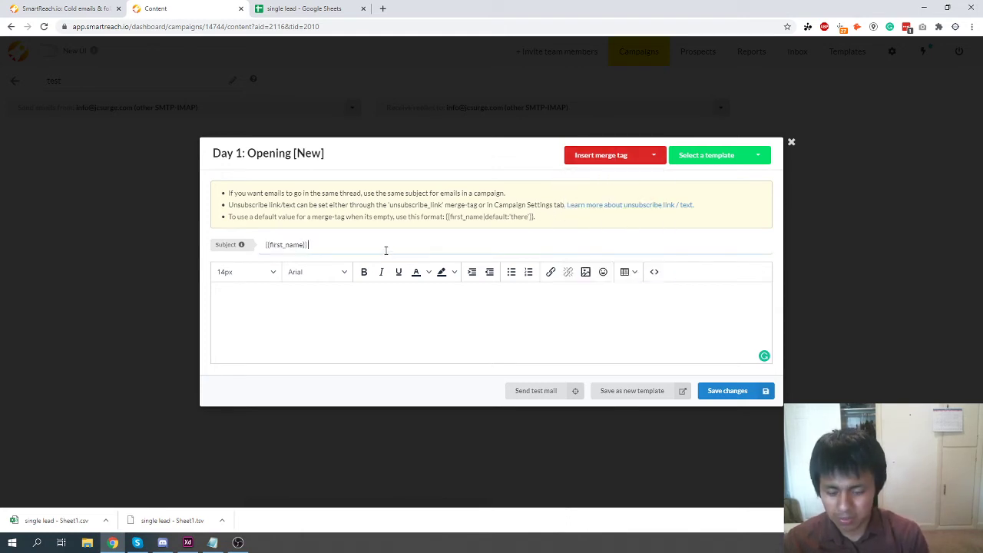
{"action": "type", "text": ", let's beat"}
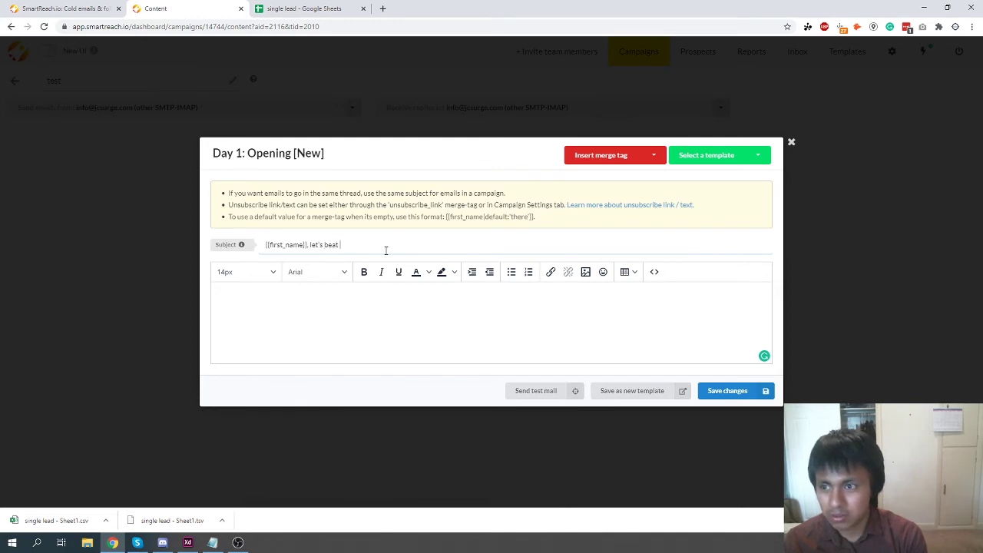
{"action": "key", "text": "BackSpace"}
{"action": "key", "text": "BackSpace"}
{"action": "key", "text": "BackSpace"}
{"action": "key", "text": "BackSpace"}
{"action": "key", "text": "BackSpace"}
{"action": "key", "text": "BackSpace"}
{"action": "key", "text": "BackSpace"}
{"action": "key", "text": "BackSpace"}
{"action": "key", "text": "BackSpace"}
{"action": "key", "text": "BackSpace"}
{"action": "key", "text": "BackSpace"}
{"action": "key", "text": "BackSpace"}
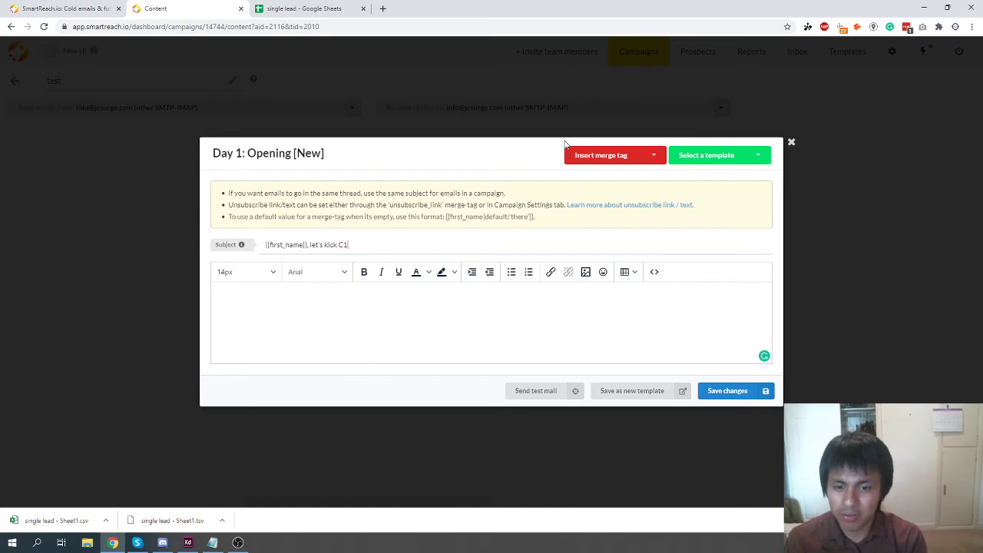
Open the email body with the greeting 'Hey {{first_name}}' and a new paragraph.
{"action": "key", "text": "Tab"}
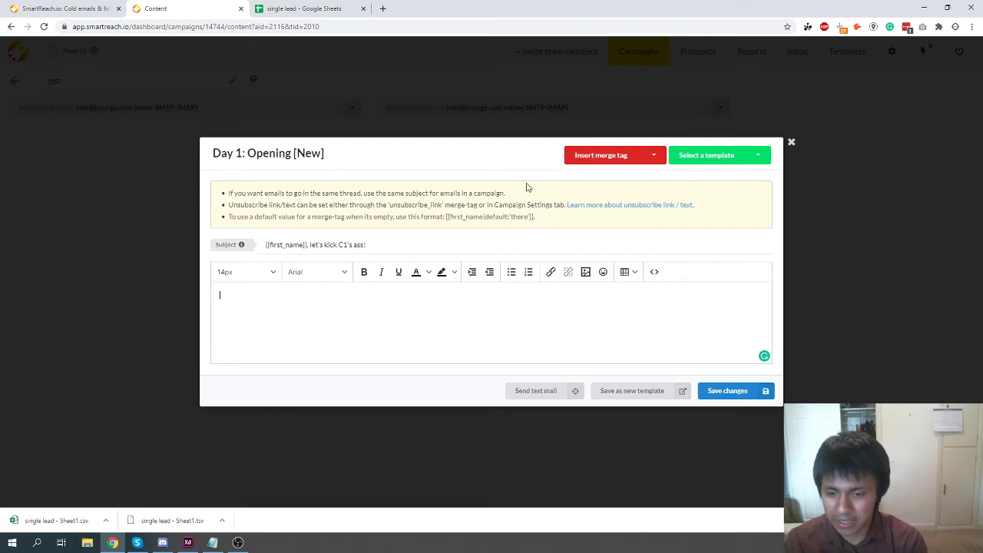
{"action": "type", "text": "Hey,"}
{"action": "left_click", "coordinate": [584, 155]}
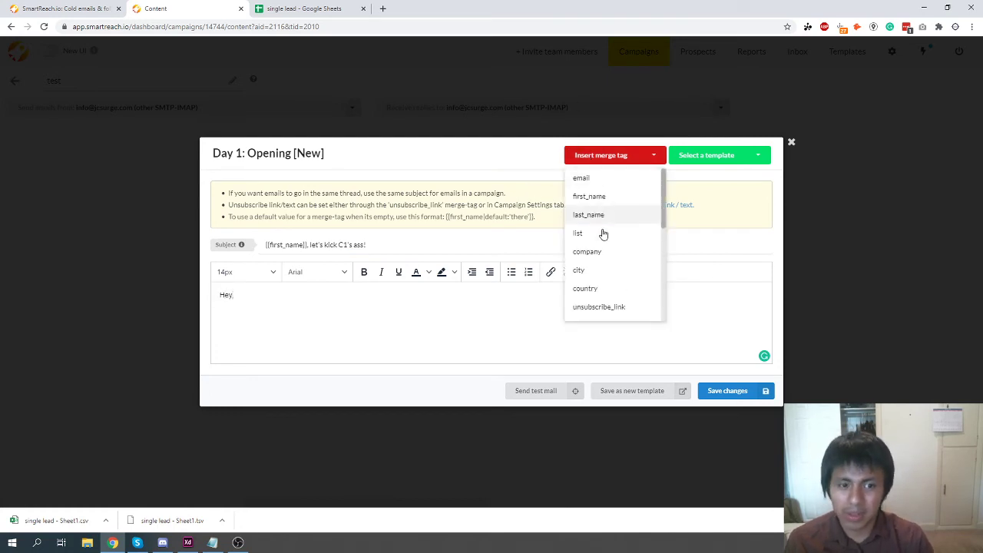
{"action": "left_click", "coordinate": [359, 305]}
{"action": "key", "text": "BackSpace"}
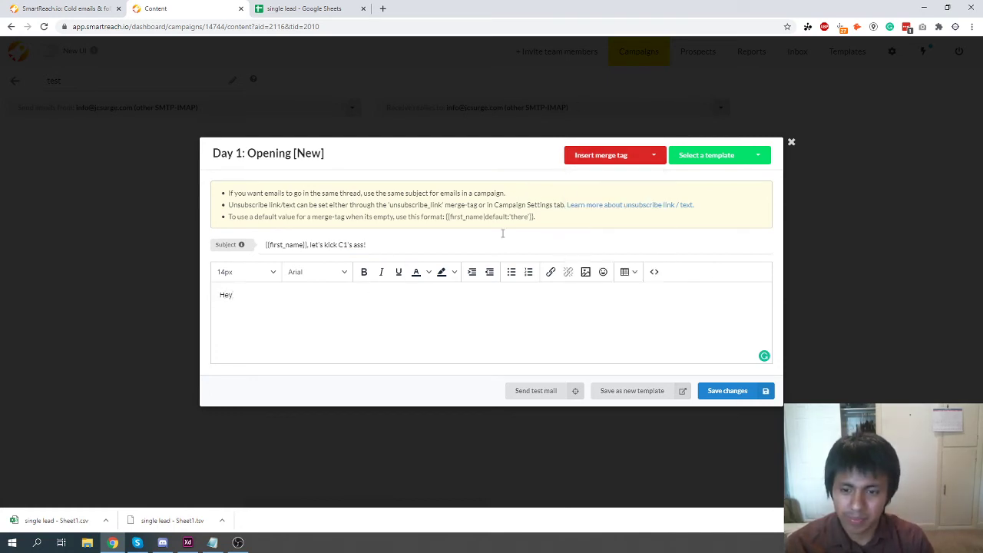
{"action": "left_click", "coordinate": [588, 155]}
{"action": "left_click", "coordinate": [589, 196]}
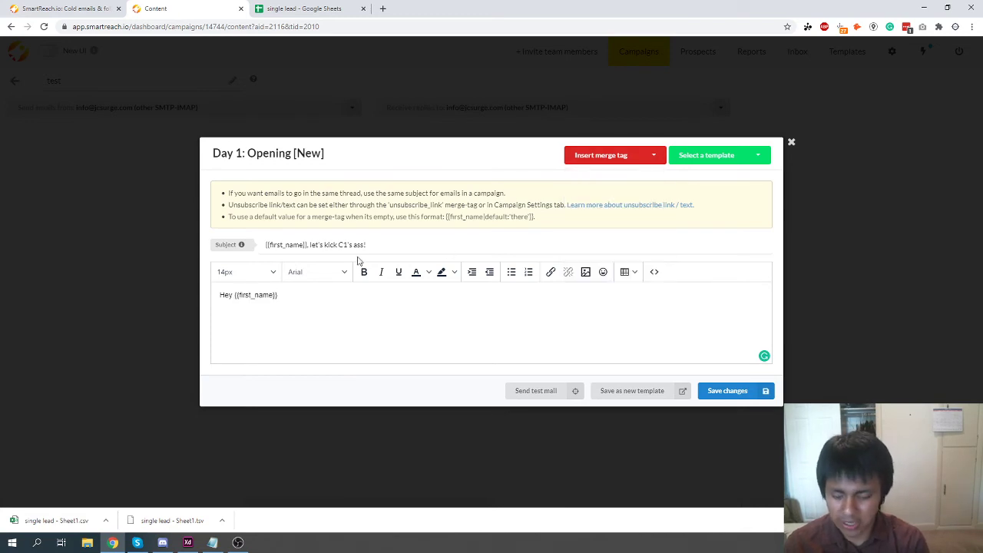
{"action": "key", "text": "Return"}
Write 'I came across {{website}} when looking up {{target_kw}}' in the body and save the email.
{"action": "type", "text": "I came ac"}
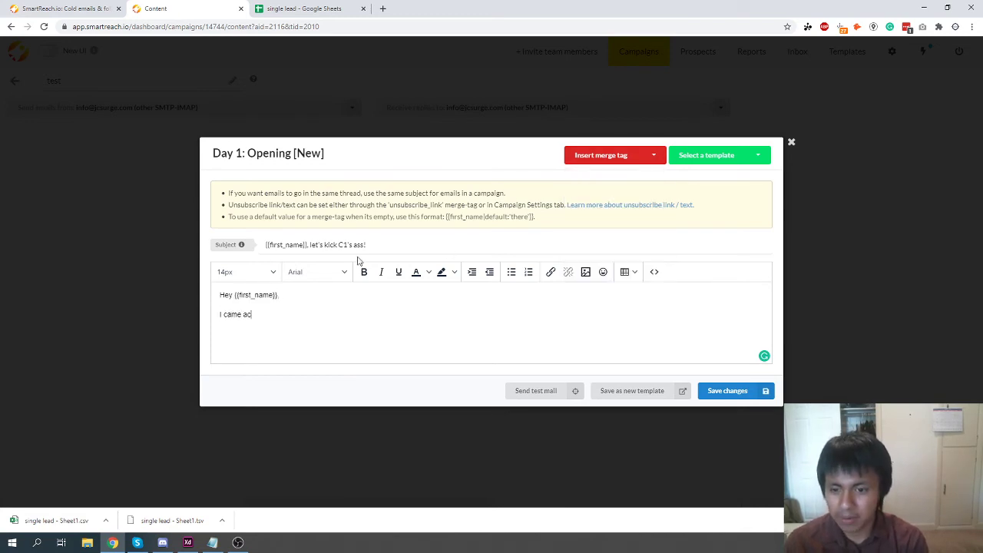
{"action": "type", "text": "ross"}
{"action": "left_click", "coordinate": [601, 156]}
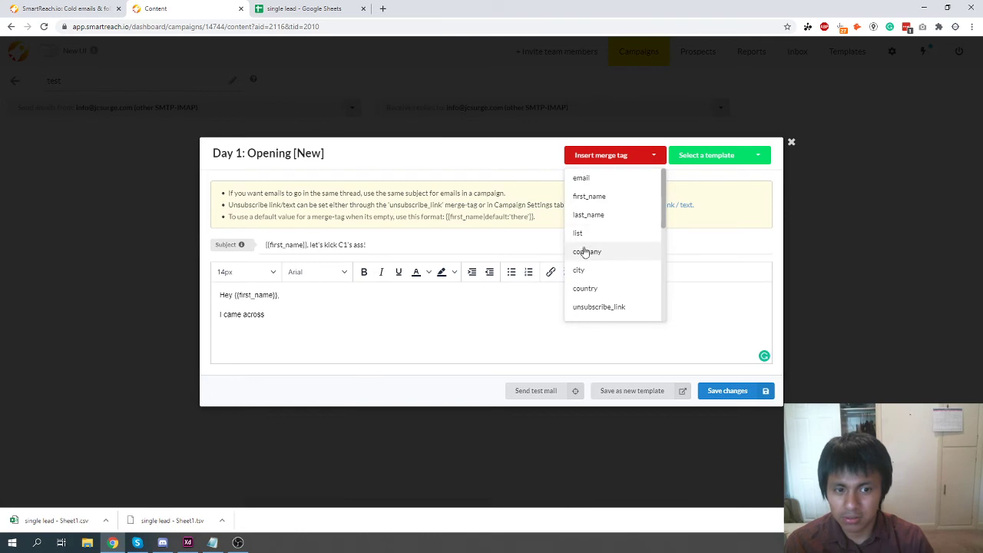
{"action": "scroll", "coordinate": [586, 254], "scroll_direction": "down", "scroll_amount": 3}
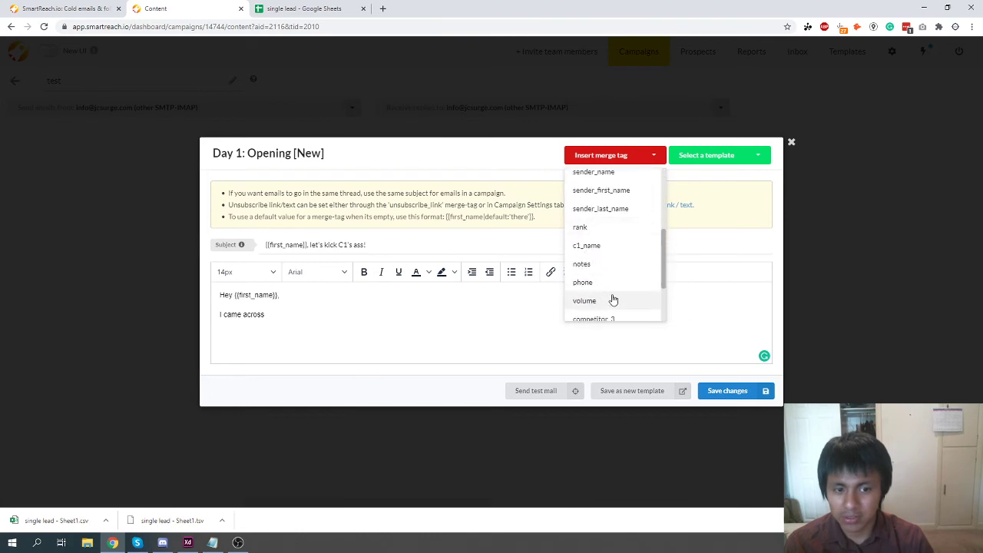
{"action": "scroll", "coordinate": [613, 300], "scroll_direction": "down", "scroll_amount": 2}
{"action": "left_click", "coordinate": [608, 308]}
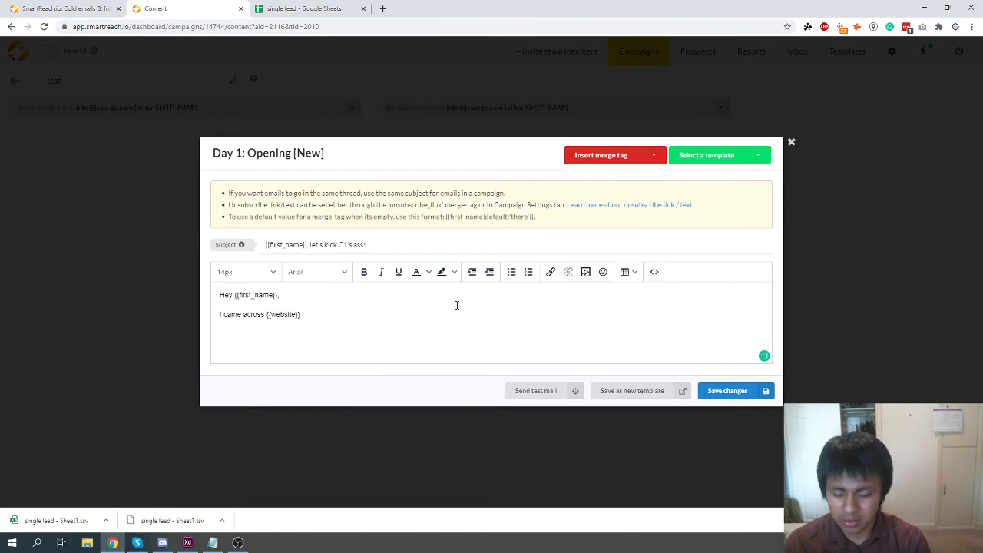
{"action": "type", "text": "when looking"}
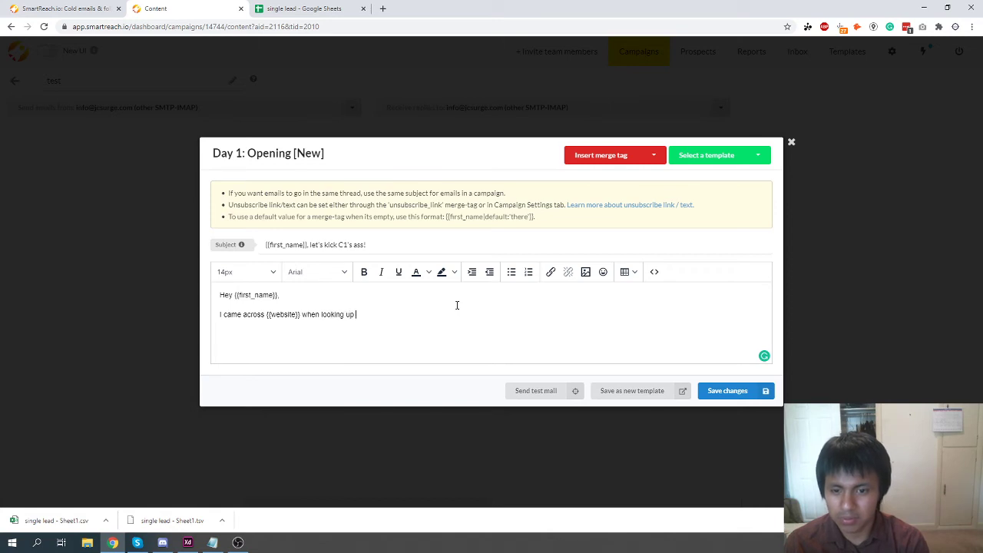
{"action": "type", "text": " up"}
{"action": "left_click", "coordinate": [601, 155]}
{"action": "left_click", "coordinate": [590, 291]}
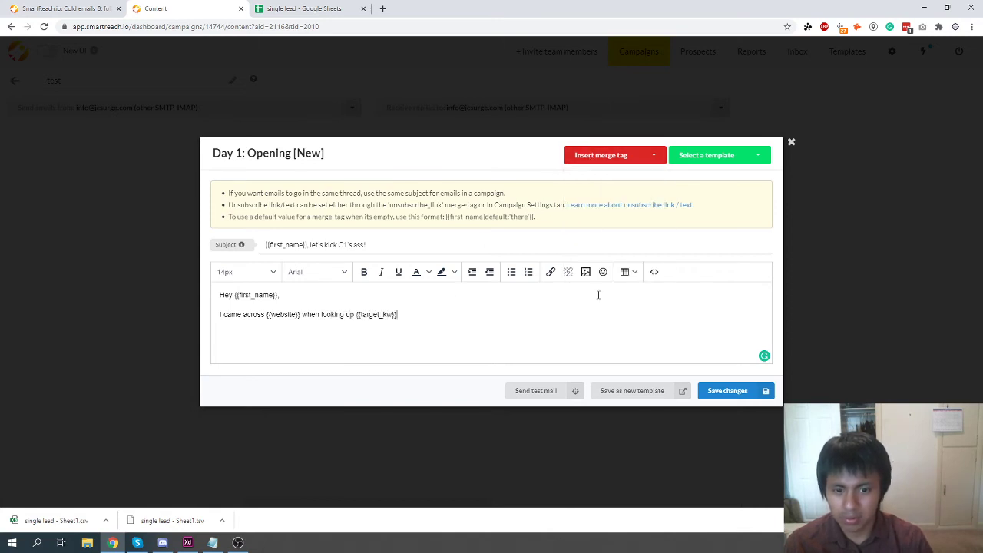
{"action": "type", "text": "fsfa"}
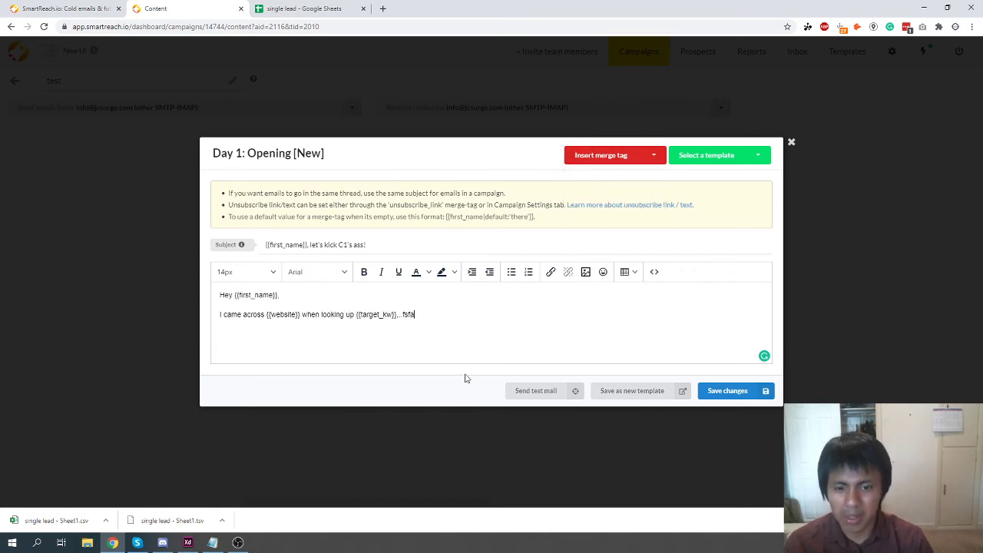
{"action": "left_click", "coordinate": [725, 391]}
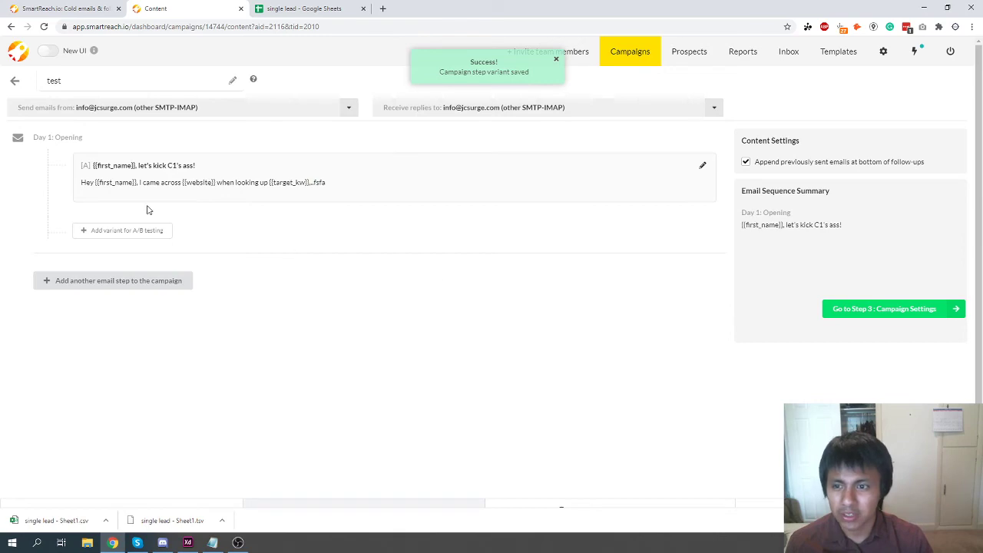
Peek at the campaign settings step, then return to the email content step.
{"action": "scroll", "coordinate": [181, 179], "scroll_direction": "down", "scroll_amount": 1}
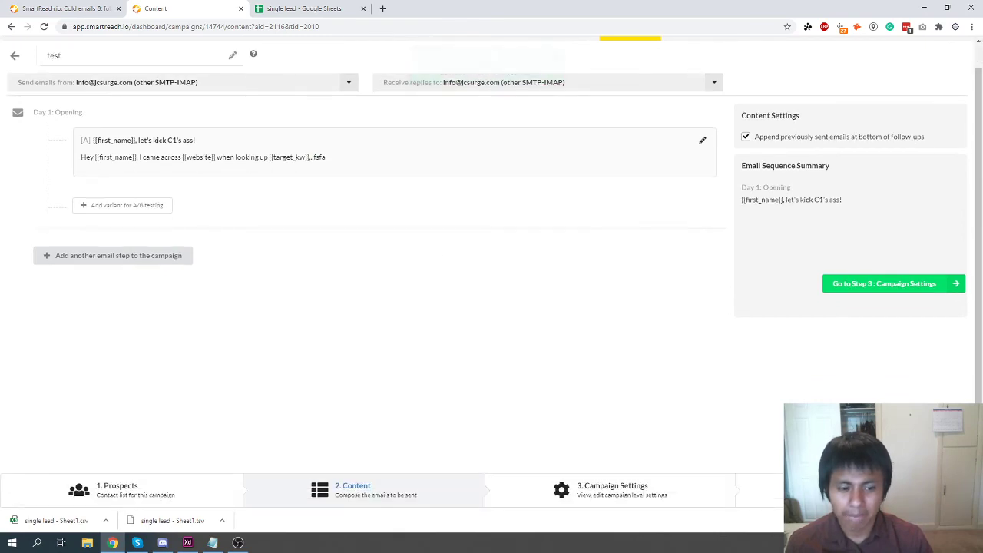
{"action": "left_click", "coordinate": [587, 487]}
{"action": "scroll", "coordinate": [396, 499], "scroll_direction": "down", "scroll_amount": 2}
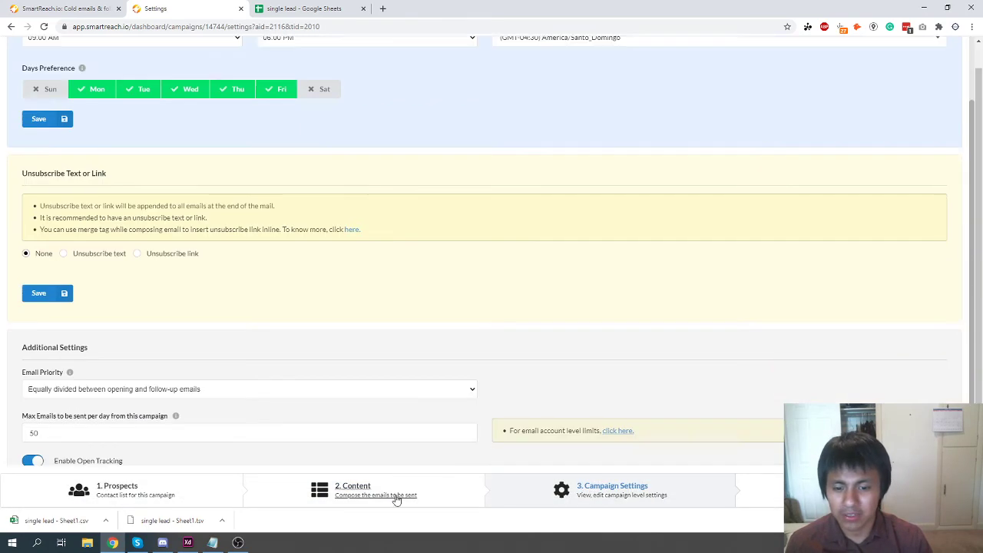
{"action": "left_click", "coordinate": [397, 498]}
Try adding an A/B test variant, dismiss the upgrade notice, and review the email sequence.
{"action": "left_click", "coordinate": [136, 207]}
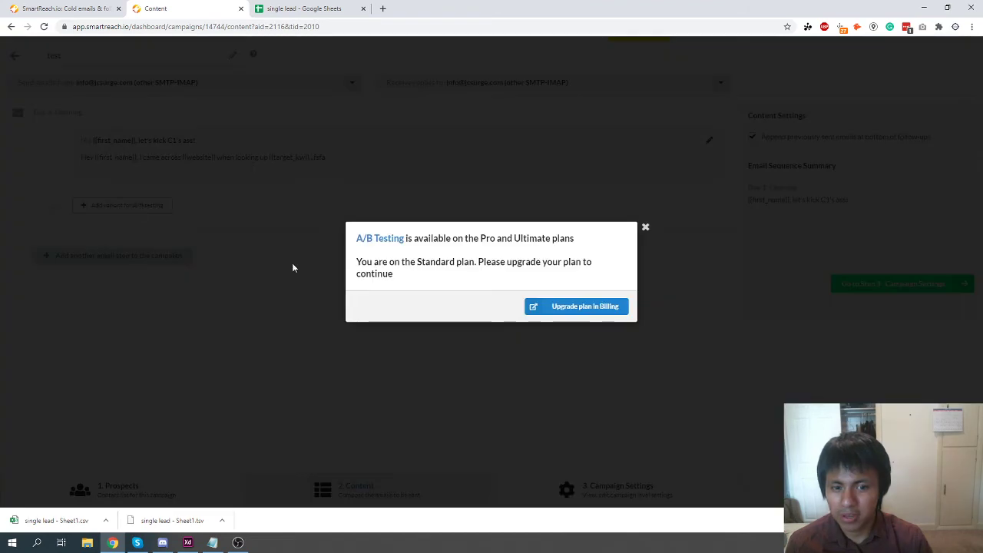
{"action": "left_click", "coordinate": [645, 228]}
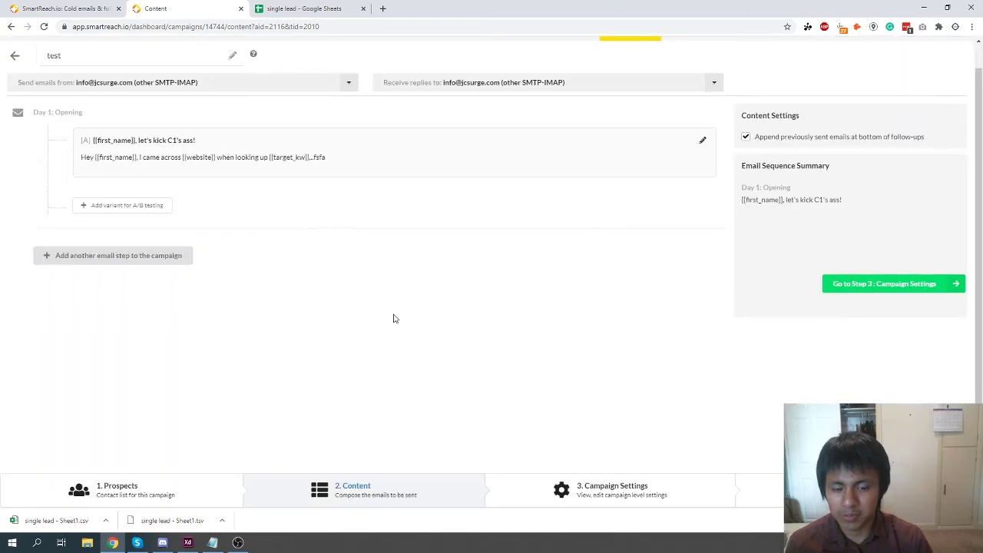
{"action": "scroll", "coordinate": [302, 365], "scroll_direction": "up", "scroll_amount": 1}
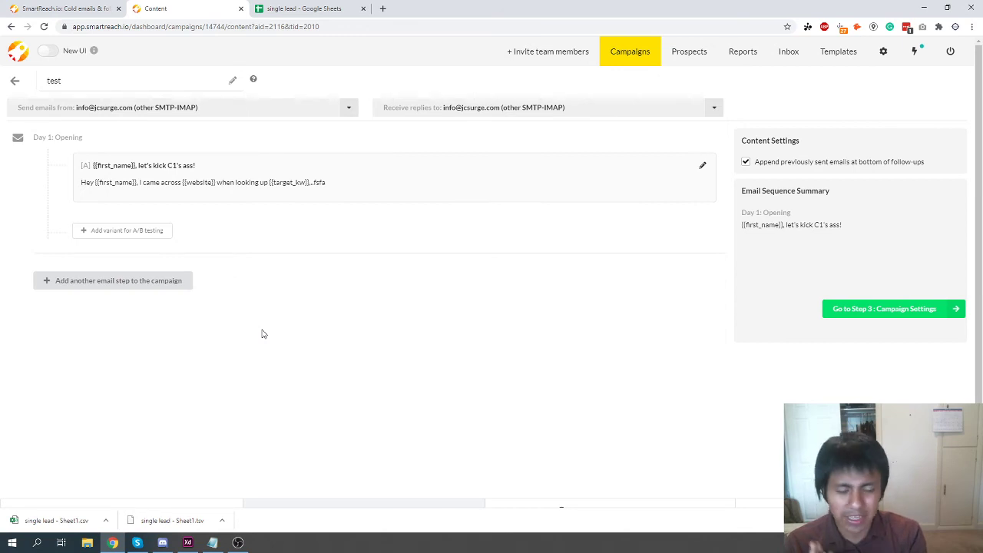
{"action": "scroll", "coordinate": [280, 257], "scroll_direction": "down", "scroll_amount": 1}
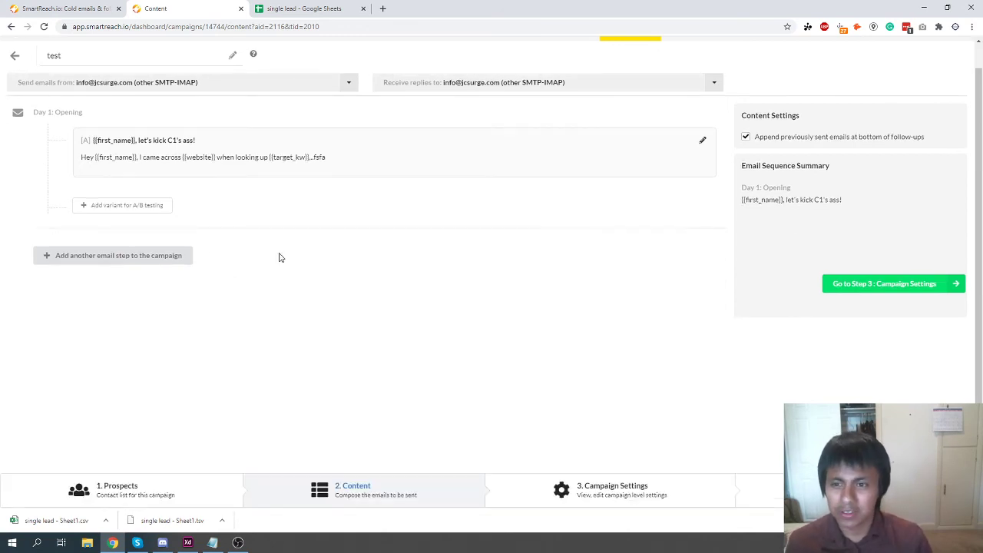
{"action": "scroll", "coordinate": [280, 258], "scroll_direction": "up", "scroll_amount": 1}
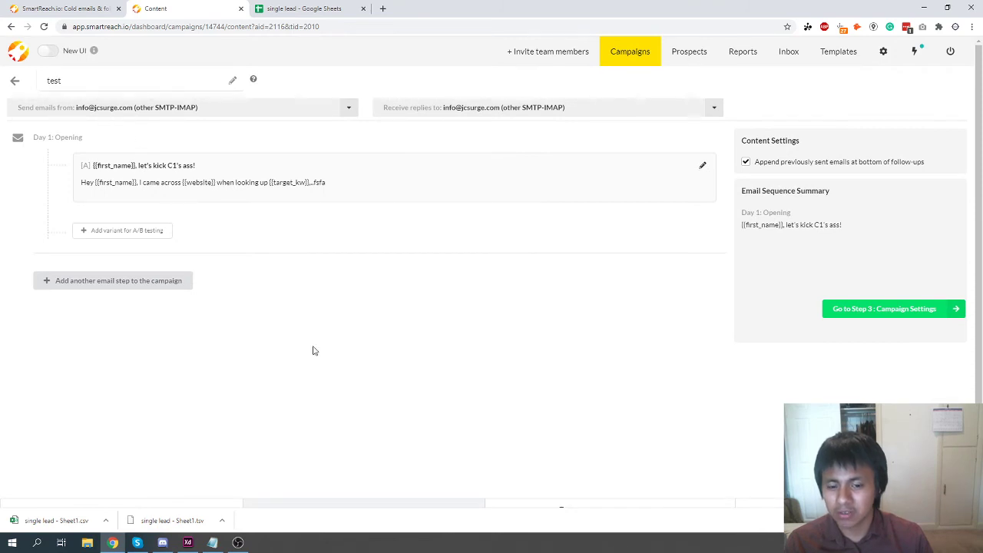
{"action": "scroll", "coordinate": [400, 380], "scroll_direction": "down", "scroll_amount": 1}
In Campaign Settings, set the fallback time zone to America/New_York.
{"action": "left_click", "coordinate": [565, 498]}
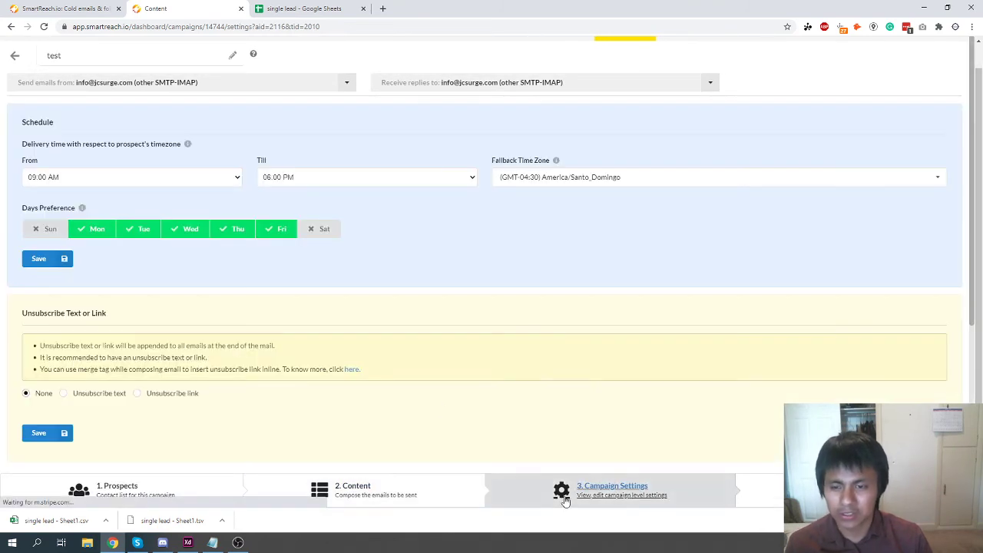
{"action": "left_click", "coordinate": [46, 181]}
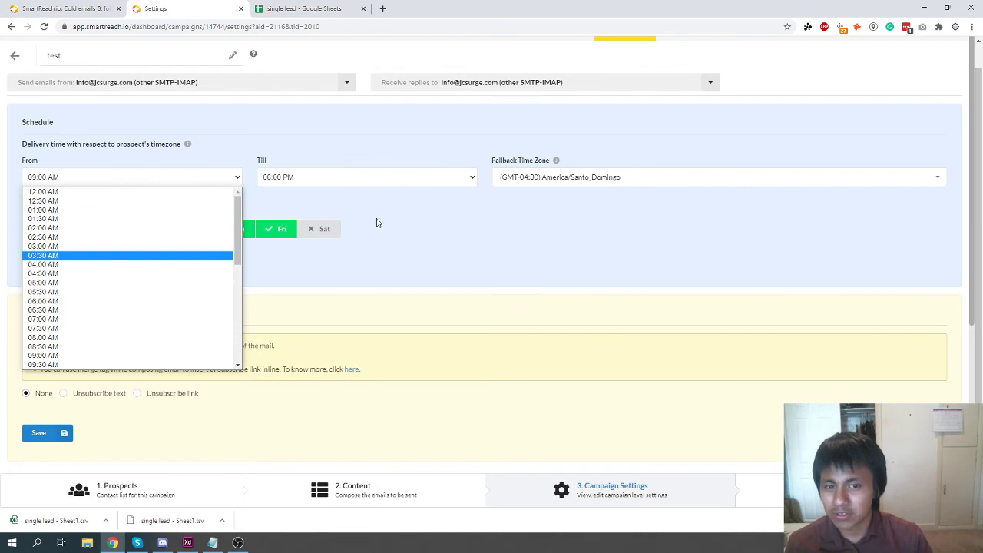
{"action": "left_click", "coordinate": [536, 179]}
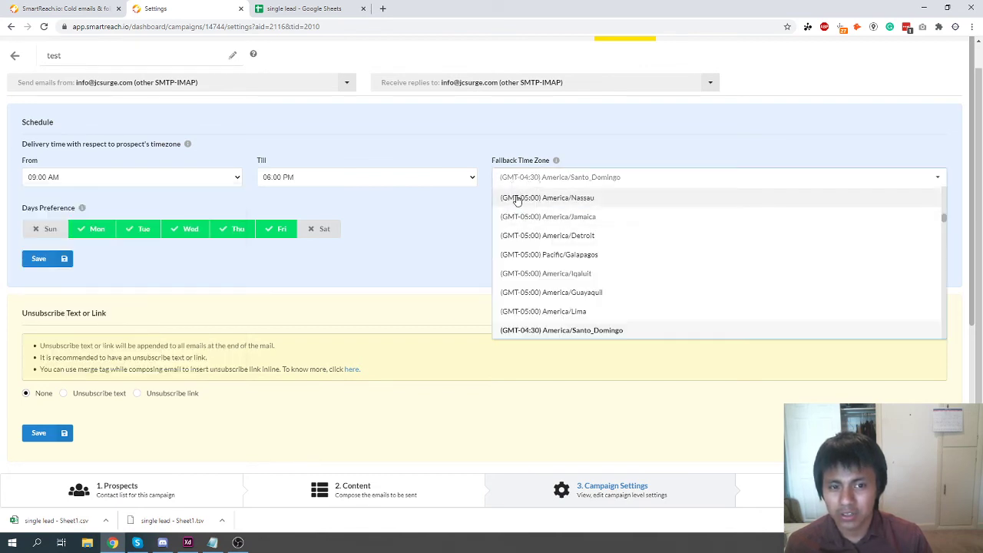
{"action": "left_click", "coordinate": [408, 235]}
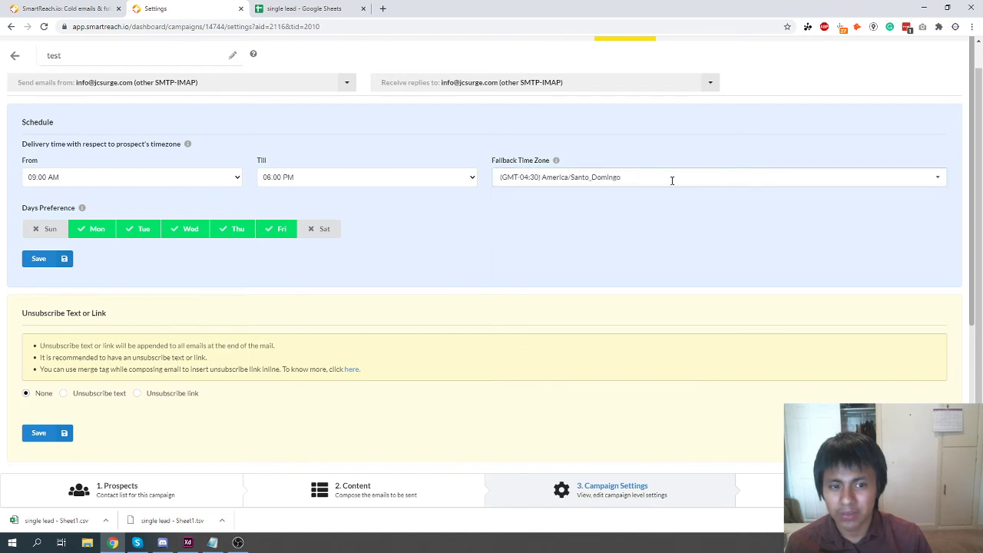
{"action": "left_click", "coordinate": [553, 177]}
{"action": "type", "text": "new"}
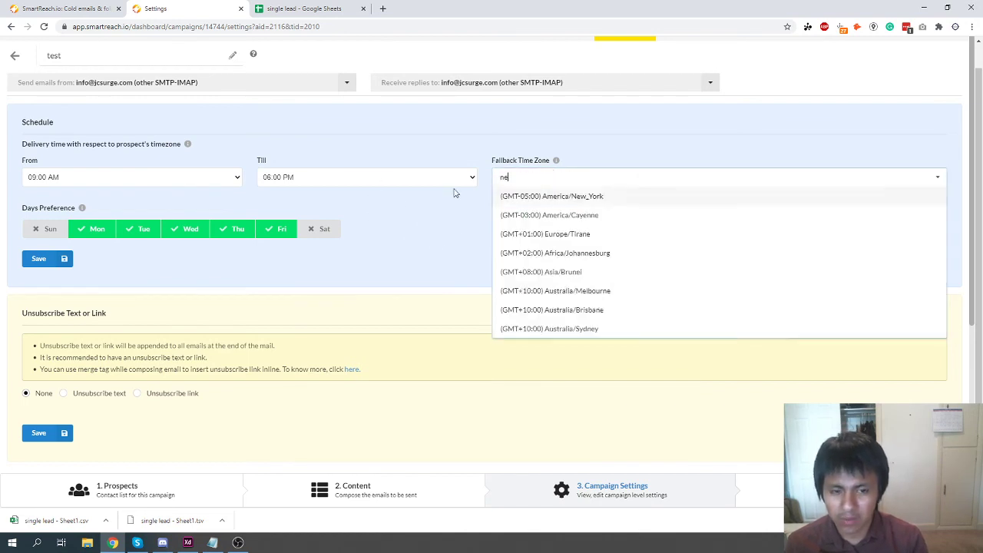
{"action": "left_click", "coordinate": [521, 198]}
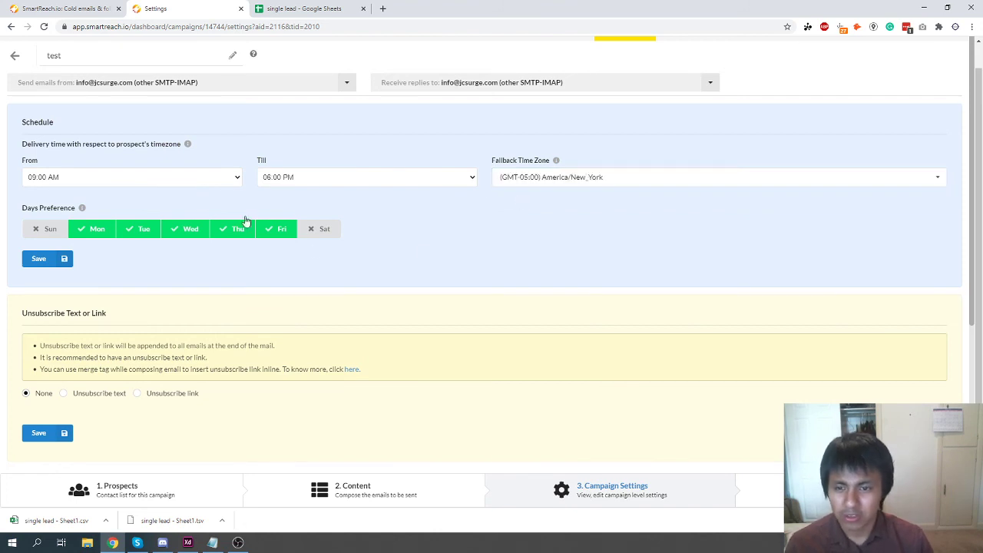
Set sending hours from 06:00 AM to 06:00 PM and save the schedule.
{"action": "left_click", "coordinate": [135, 183]}
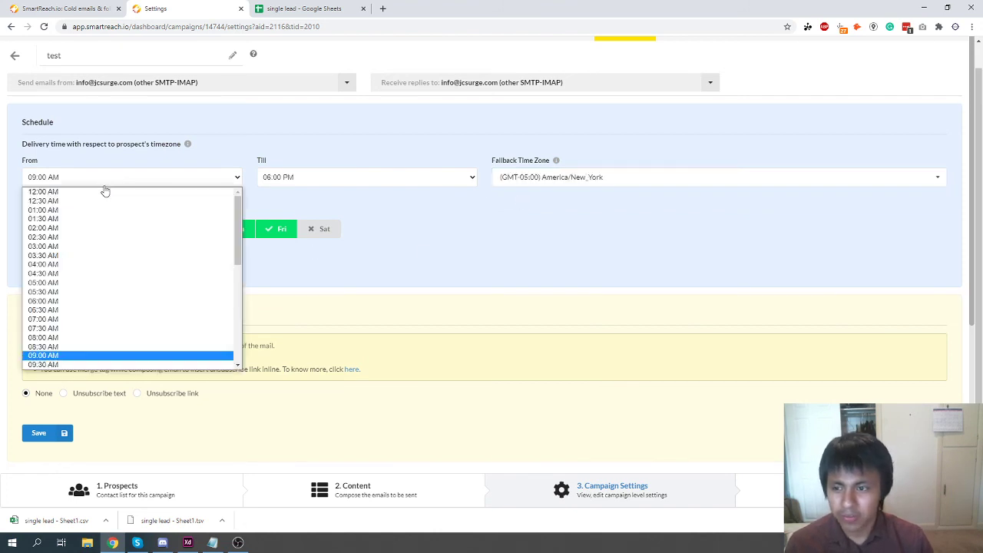
{"action": "left_click", "coordinate": [43, 300]}
{"action": "left_click", "coordinate": [285, 181]}
{"action": "left_click", "coordinate": [159, 216]}
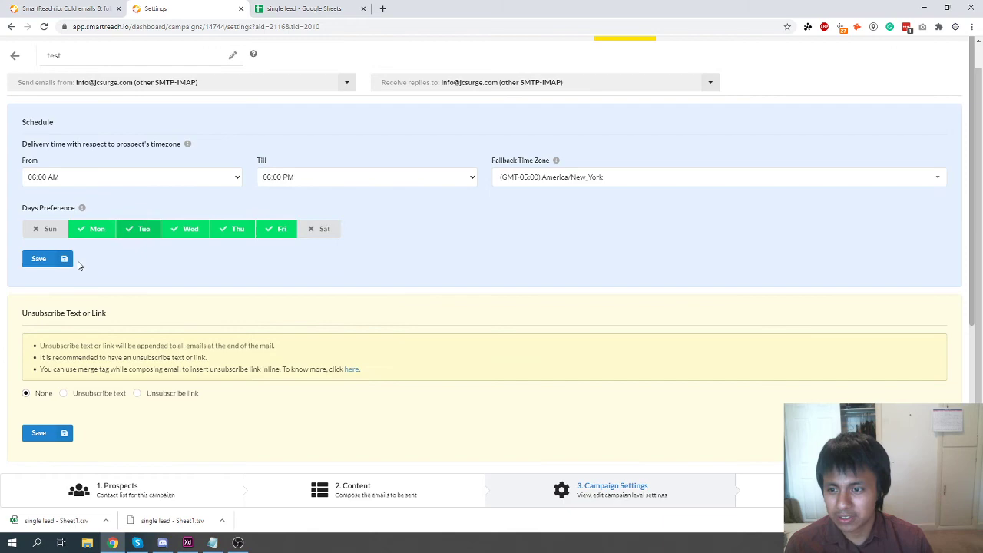
{"action": "left_click", "coordinate": [31, 259]}
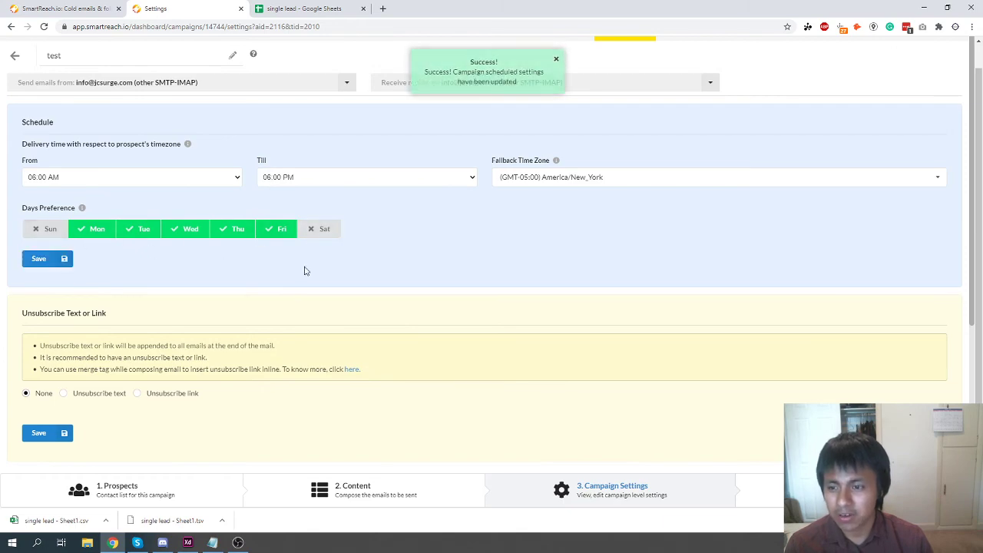
Leave Sunday and Saturday unchecked so emails go out Monday to Friday only.
{"action": "scroll", "coordinate": [230, 330], "scroll_direction": "down", "scroll_amount": 2}
{"action": "scroll", "coordinate": [75, 299], "scroll_direction": "down", "scroll_amount": 2}
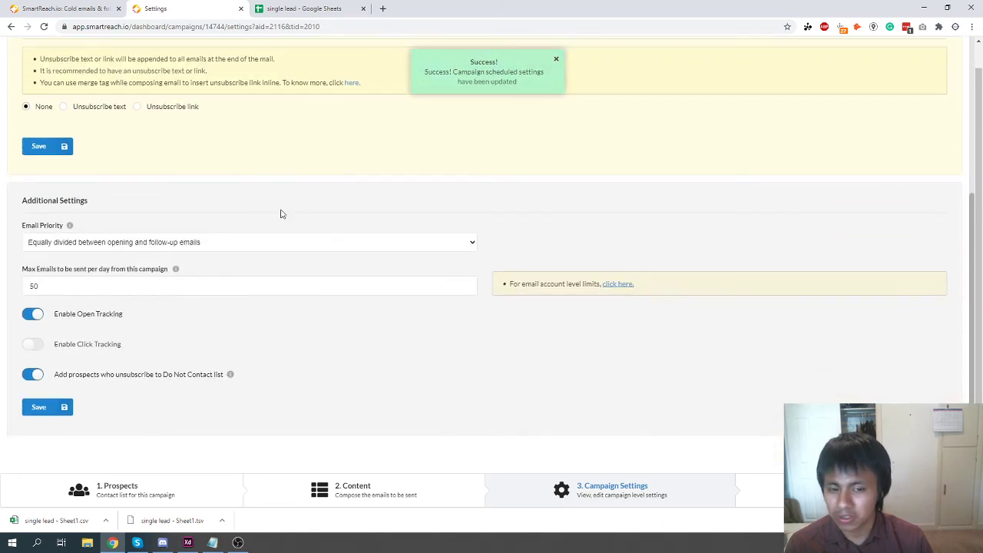
{"action": "scroll", "coordinate": [261, 268], "scroll_direction": "up", "scroll_amount": 4}
{"action": "left_click", "coordinate": [44, 234]}
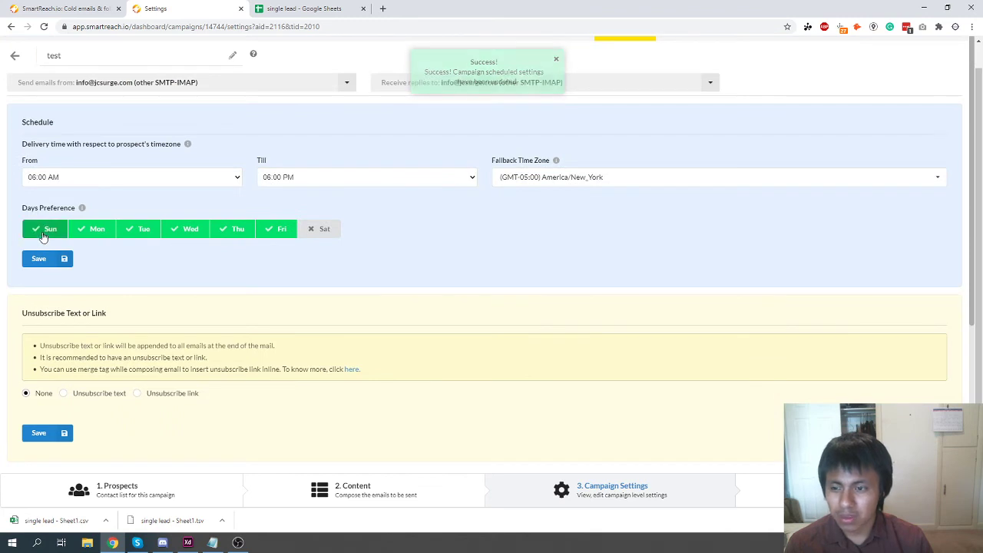
{"action": "left_click", "coordinate": [44, 234]}
{"action": "left_click", "coordinate": [323, 231]}
{"action": "left_click", "coordinate": [321, 228]}
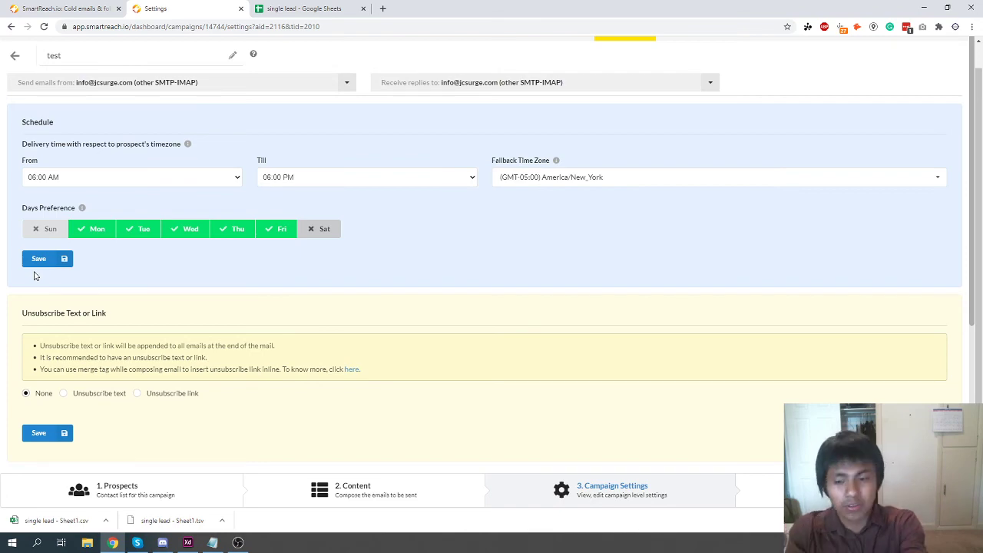
Raise Max Emails per day from 50 to 100, then check the personalised body in the preview.
{"action": "scroll", "coordinate": [48, 176], "scroll_direction": "down", "scroll_amount": 4}
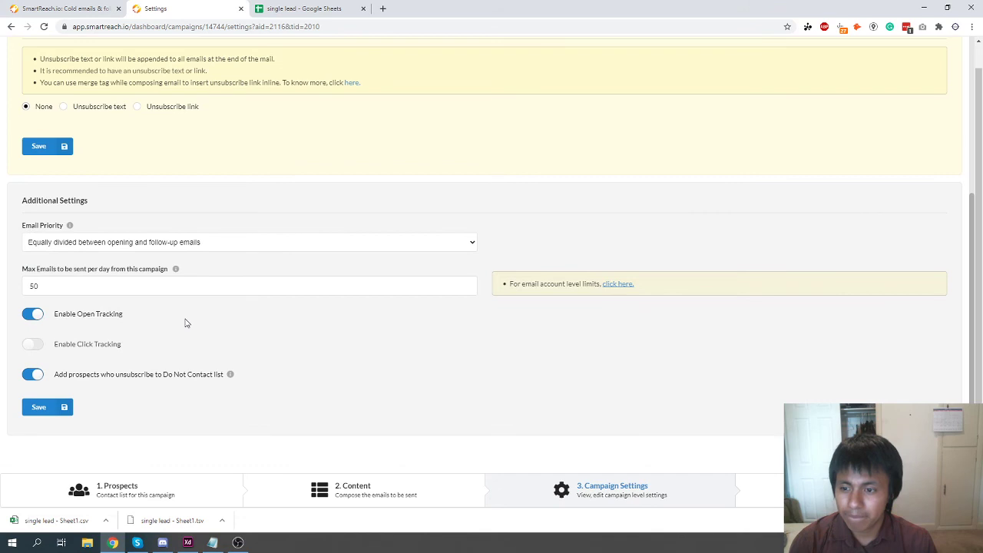
{"action": "double_click", "coordinate": [49, 290]}
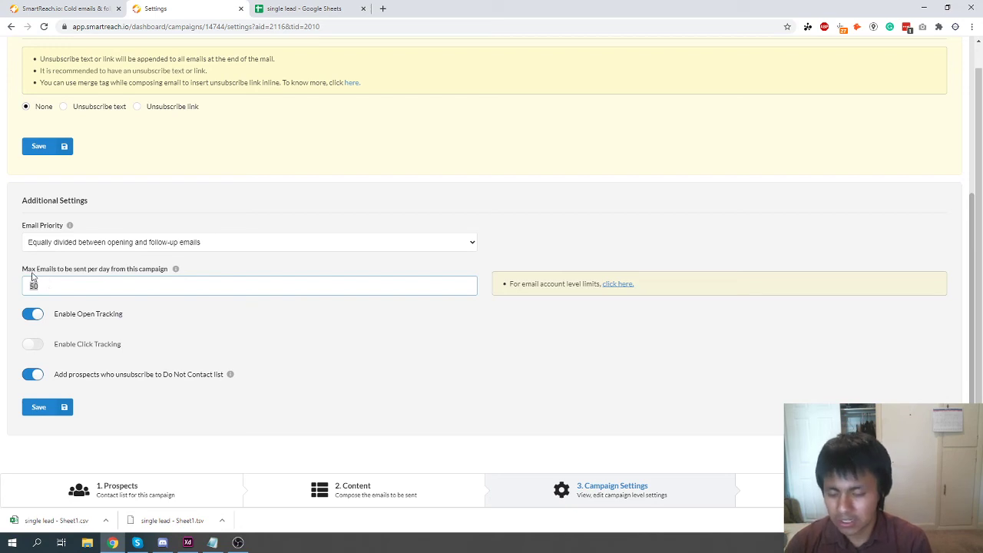
{"action": "type", "text": "100"}
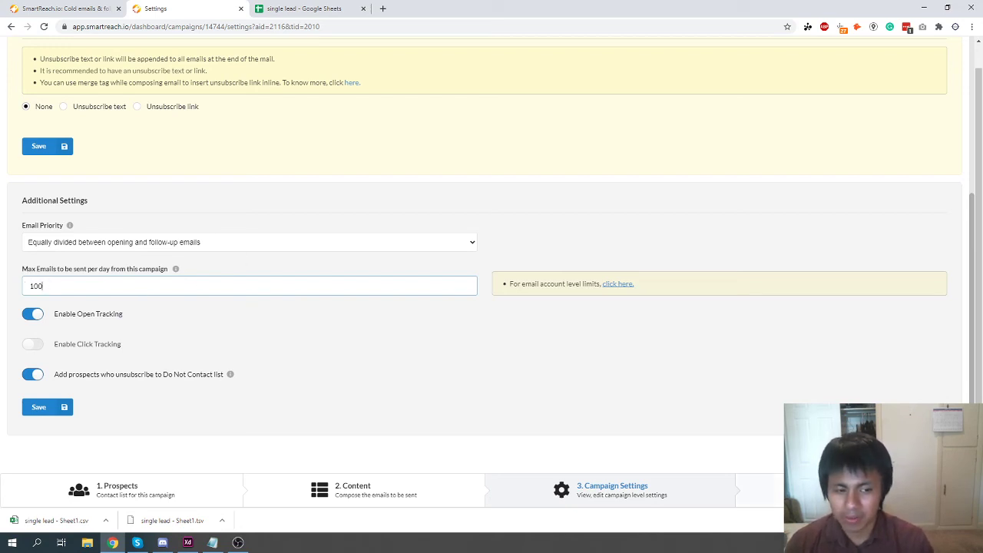
{"action": "key", "text": "Return"}
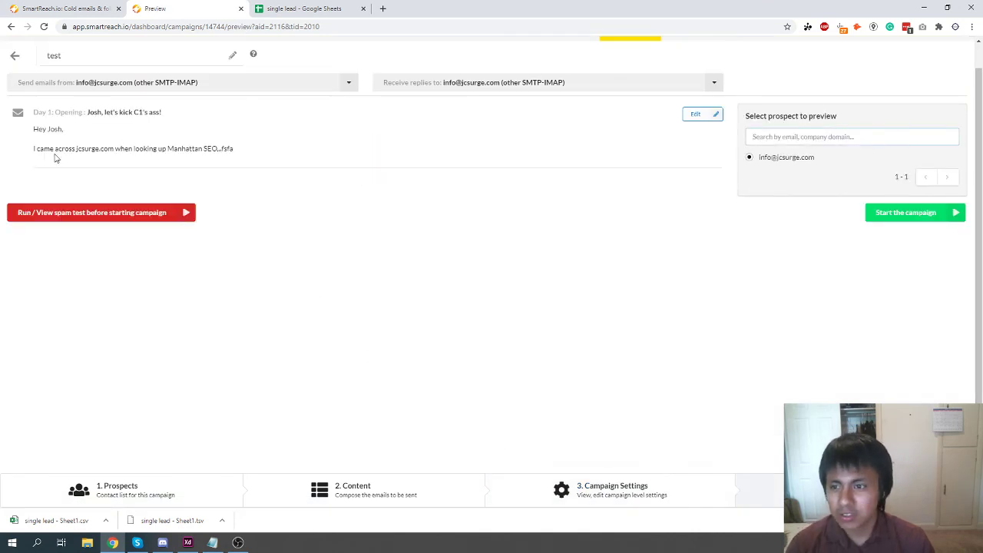
{"action": "left_click_drag", "start_coordinate": [43, 151], "coordinate": [238, 151]}
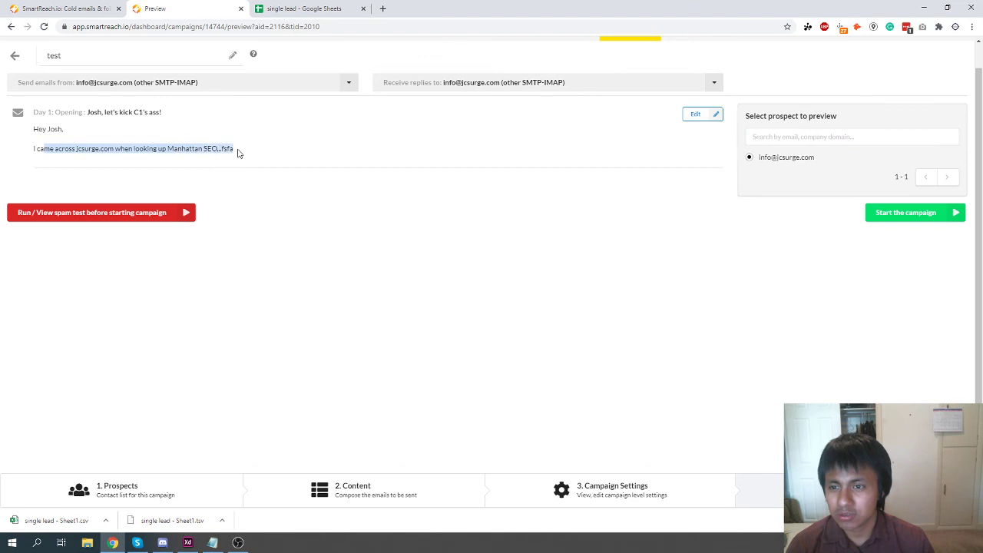
{"action": "left_click", "coordinate": [238, 152]}
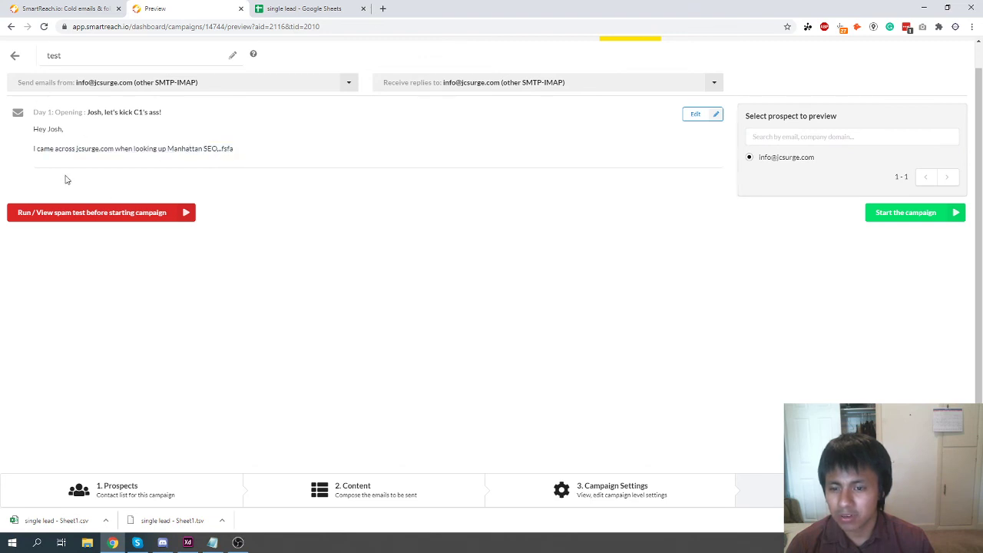
Start a new spam test via Run / View spam test and close the panel while it runs.
{"action": "left_click", "coordinate": [32, 219]}
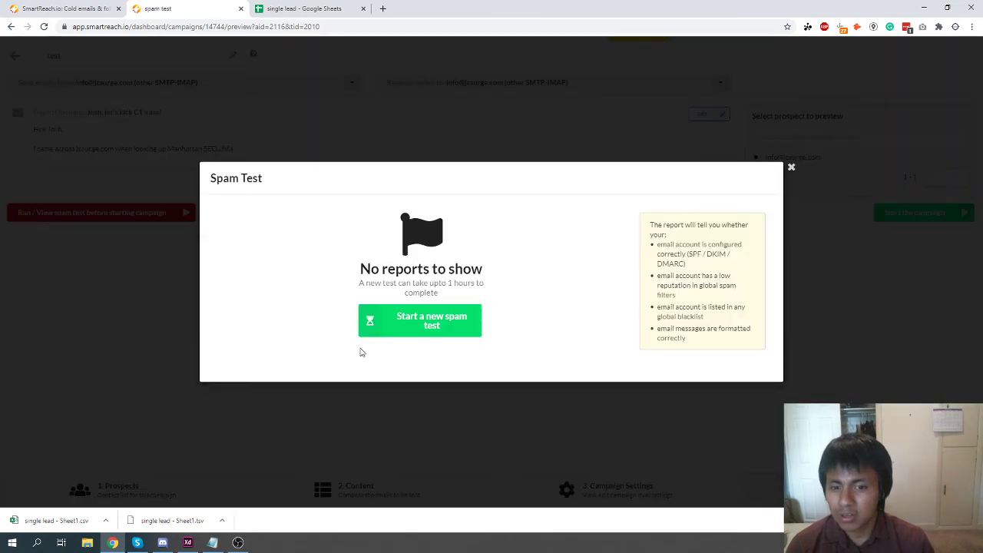
{"action": "left_click", "coordinate": [432, 324]}
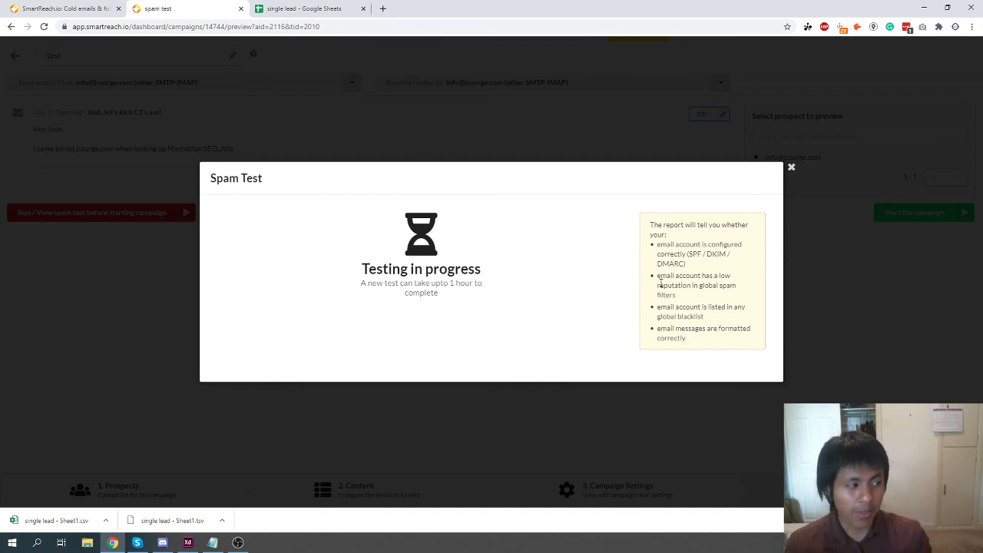
{"action": "left_click", "coordinate": [790, 167]}
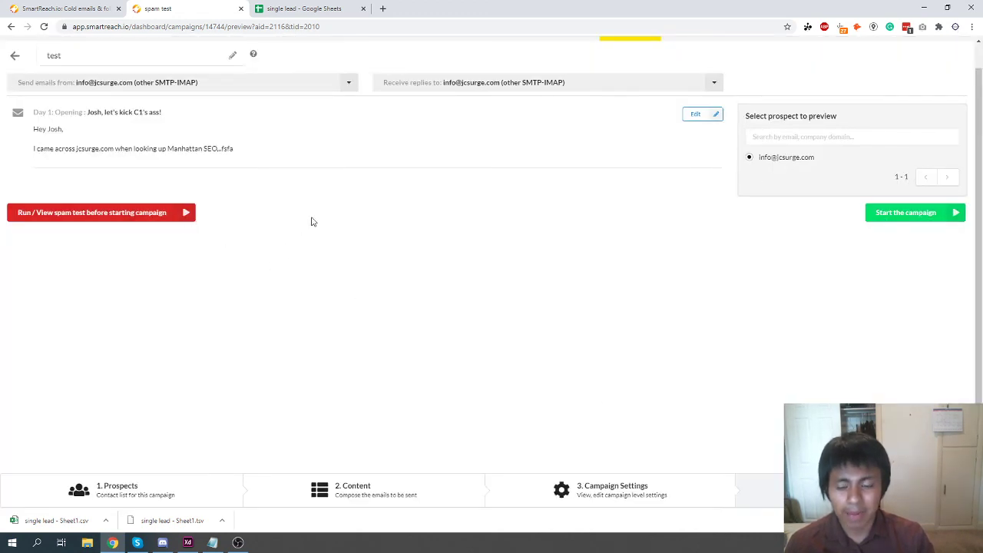
Launch the test campaign using 'Start campaign with warmup' in the start settings dialog.
{"action": "left_click", "coordinate": [876, 220]}
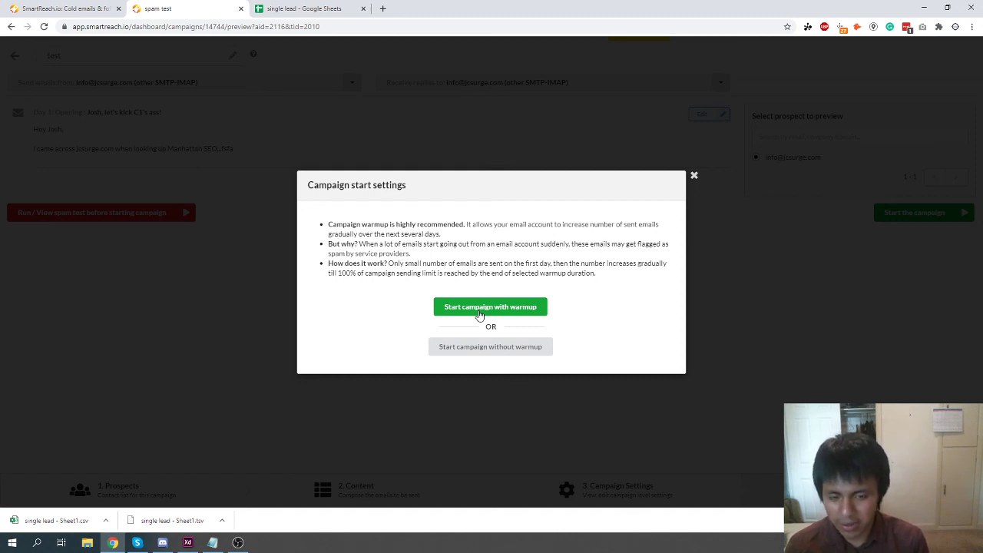
{"action": "left_click", "coordinate": [695, 177]}
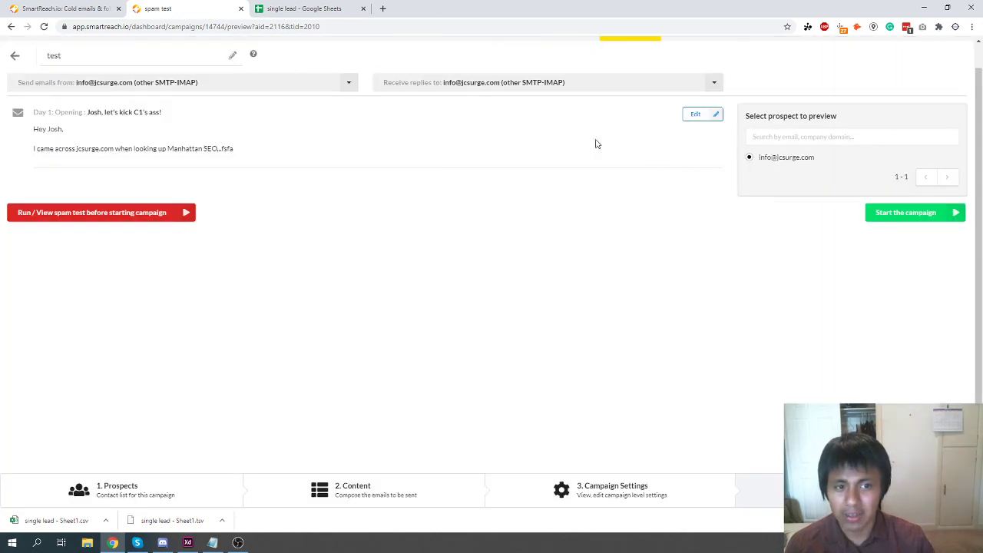
{"action": "scroll", "coordinate": [309, 397], "scroll_direction": "up", "scroll_amount": 1}
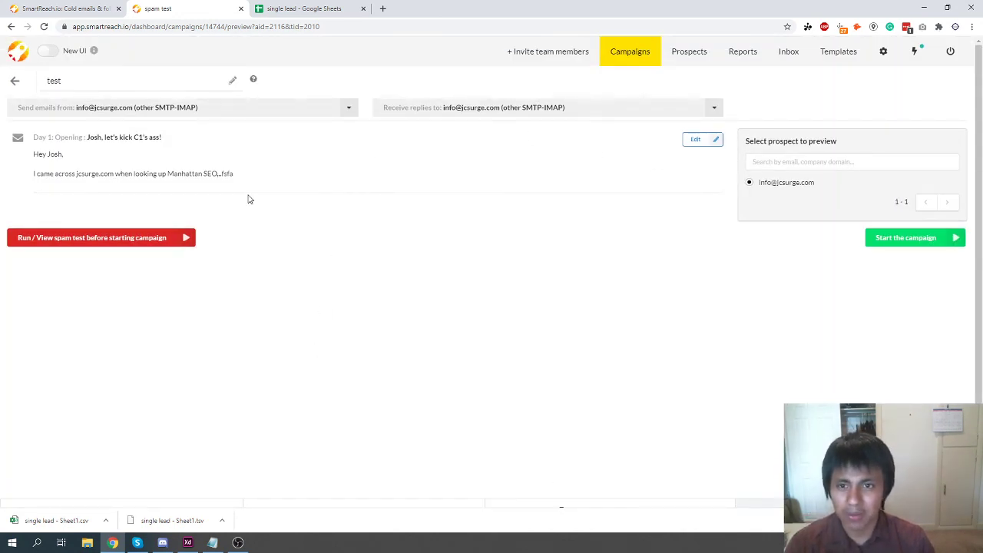
Return to All Campaigns and toggle the New UI layout on, then off again.
{"action": "left_click", "coordinate": [11, 59]}
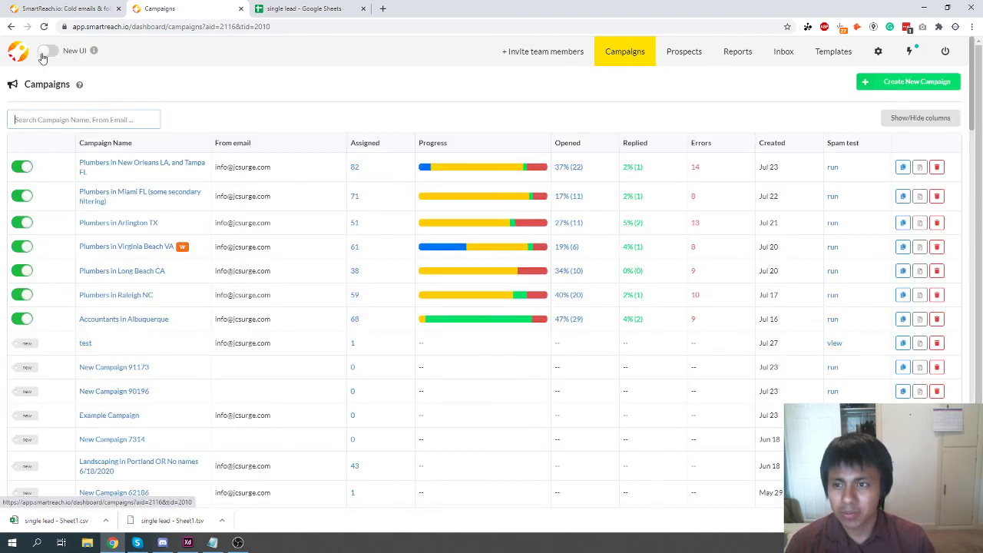
{"action": "left_click", "coordinate": [44, 52]}
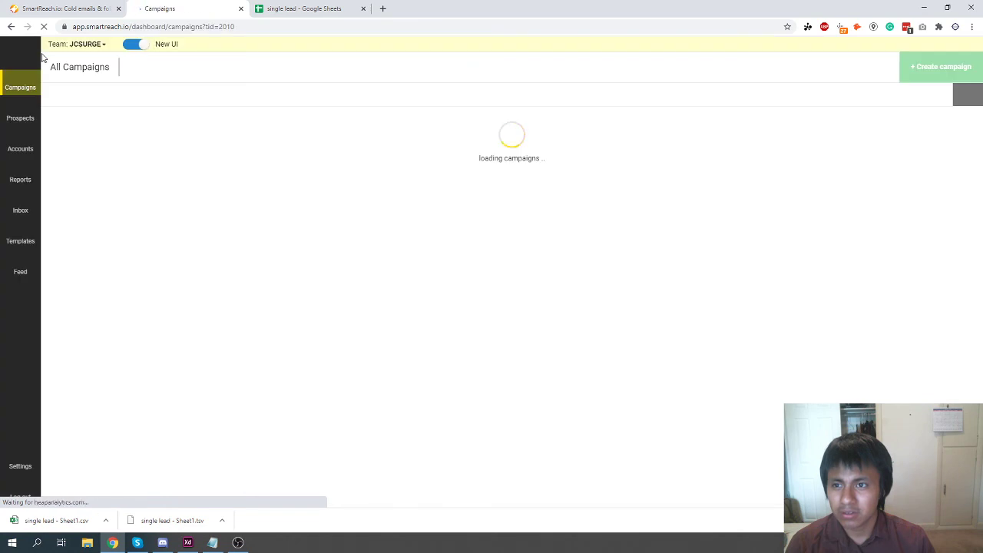
{"action": "left_click", "coordinate": [130, 44]}
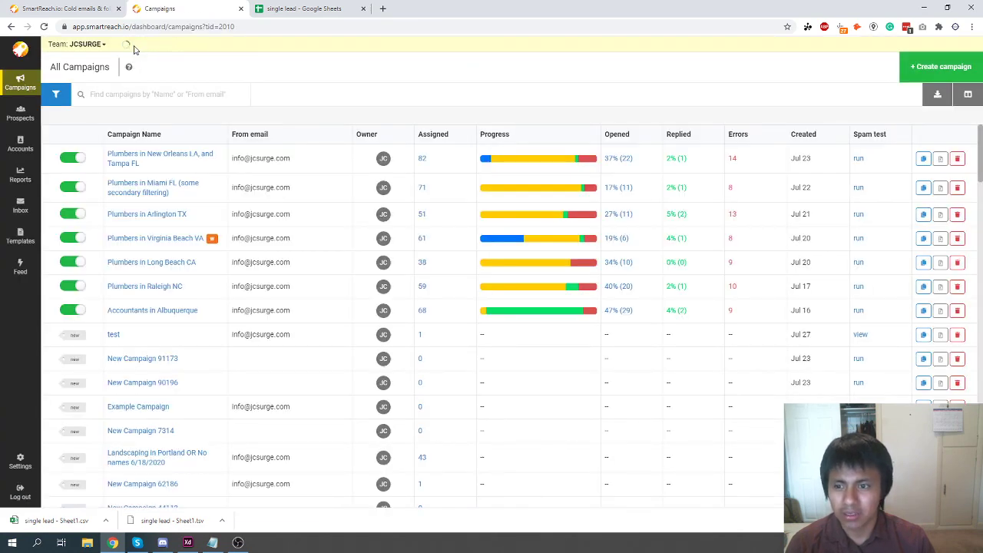